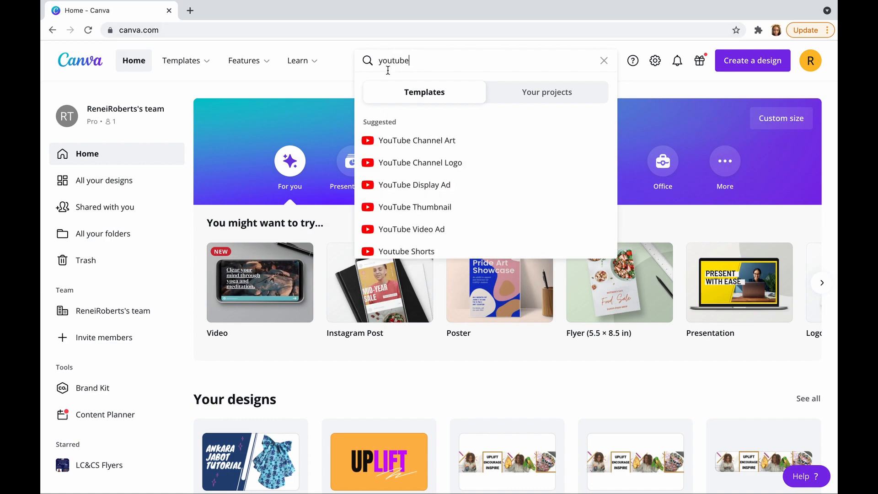
Browse the YouTube Thumbnail templates and open the orange "Uncovering British (S)pies" design with the pie photo
{"action": "left_click", "coordinate": [423, 209]}
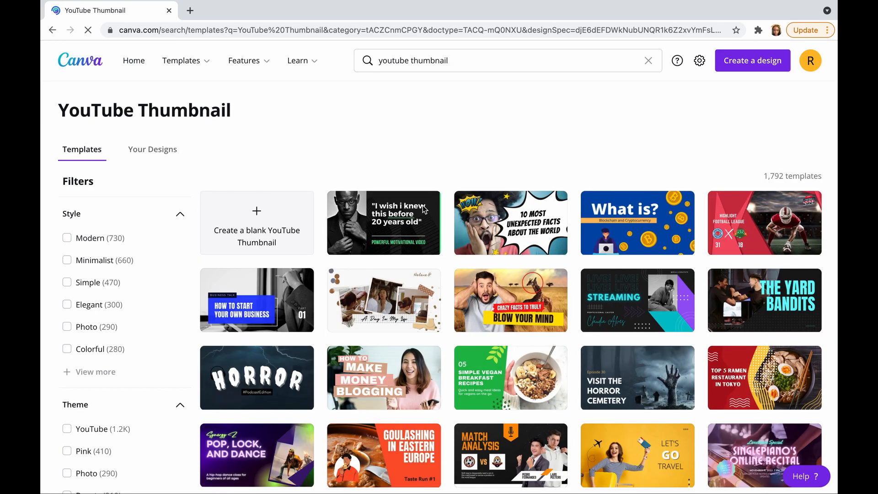
{"action": "scroll", "coordinate": [457, 287], "scroll_direction": "down", "scroll_amount": 5}
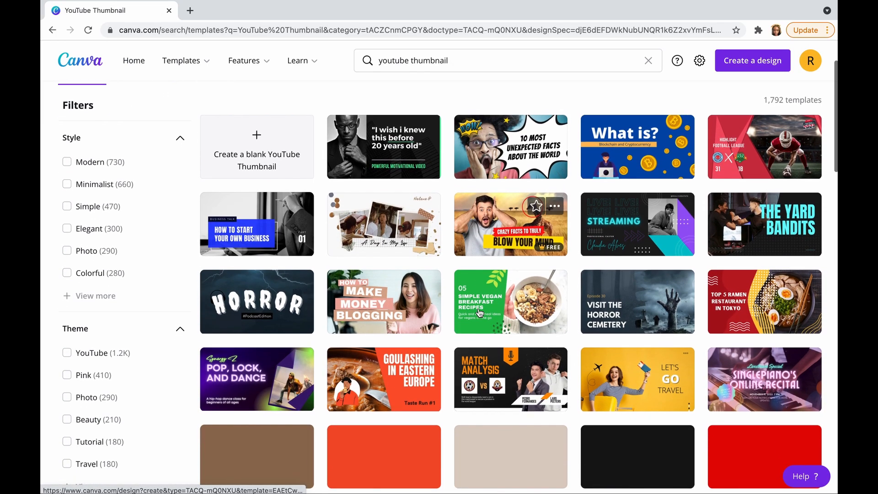
{"action": "scroll", "coordinate": [480, 313], "scroll_direction": "down", "scroll_amount": 1}
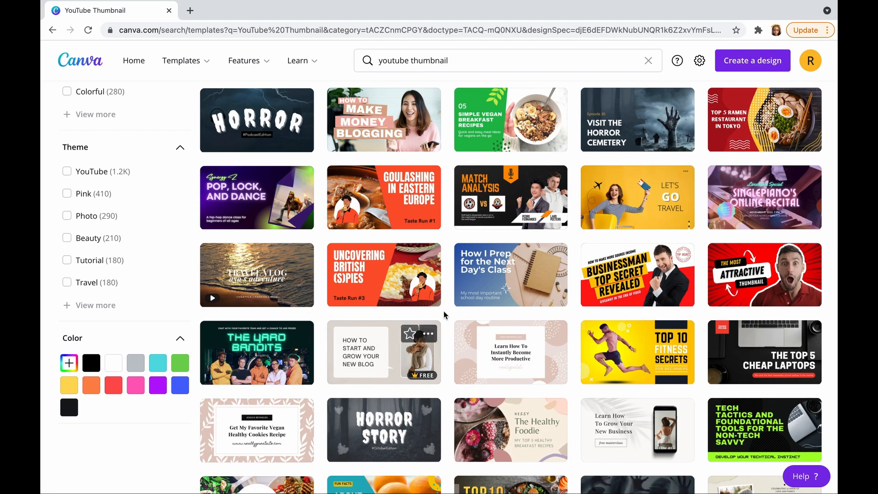
{"action": "left_click", "coordinate": [388, 284]}
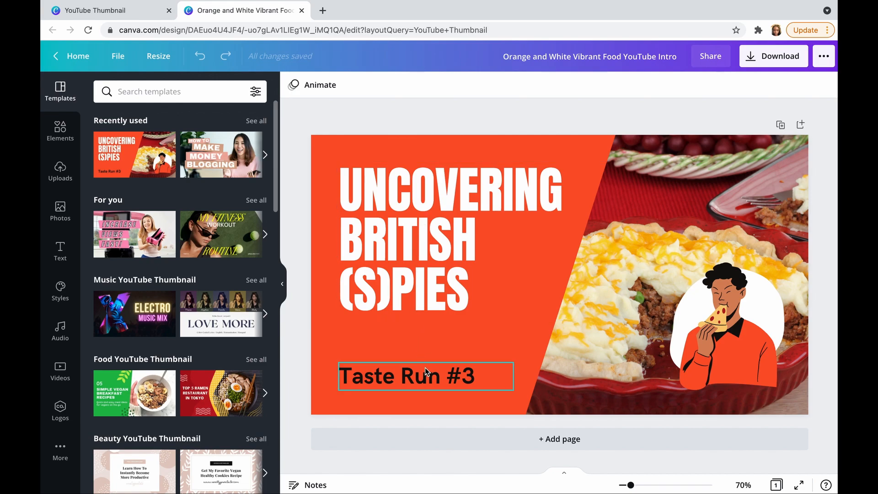
Nudge the orange slanted panel behind the headline slightly
{"action": "mouse_move", "coordinate": [600, 341]}
{"action": "left_mouse_down"}
{"action": "mouse_move", "coordinate": [606, 355]}
{"action": "mouse_move", "coordinate": [608, 339]}
{"action": "left_mouse_up"}
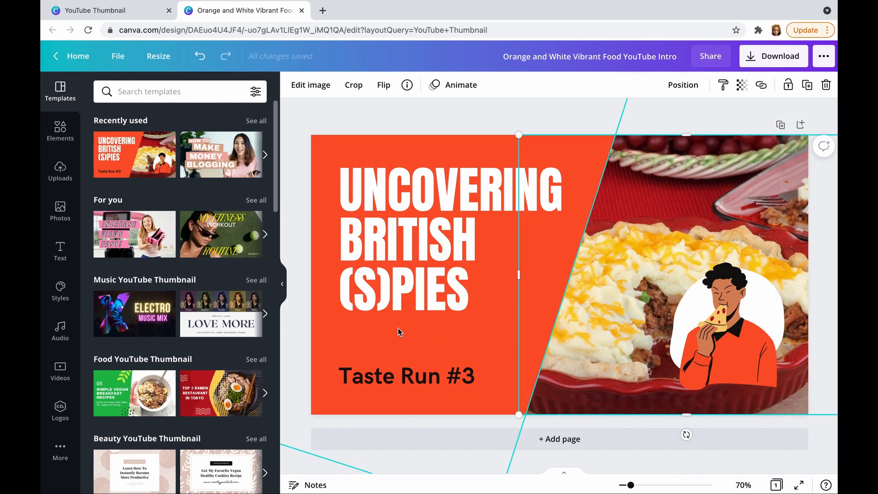
{"action": "left_click", "coordinate": [329, 339]}
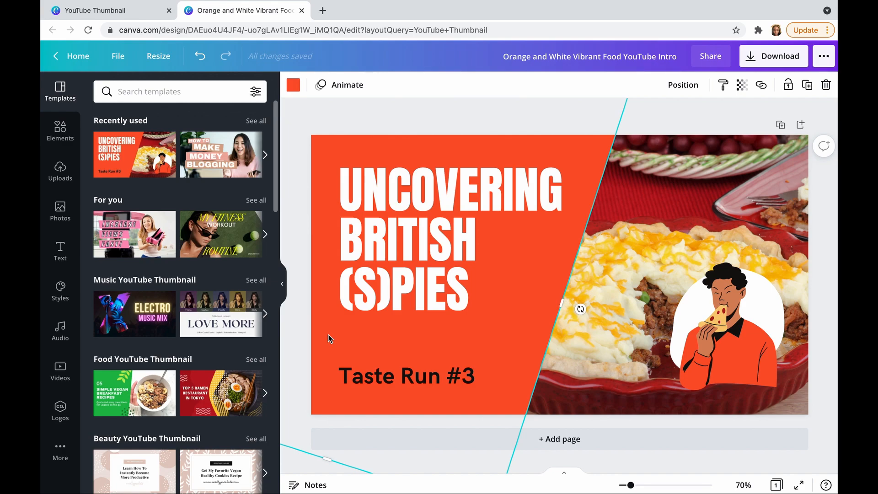
{"action": "mouse_move", "coordinate": [328, 339]}
{"action": "left_mouse_down"}
{"action": "mouse_move", "coordinate": [330, 316]}
{"action": "mouse_move", "coordinate": [336, 335]}
{"action": "mouse_move", "coordinate": [331, 318]}
{"action": "mouse_move", "coordinate": [333, 326]}
{"action": "left_mouse_up"}
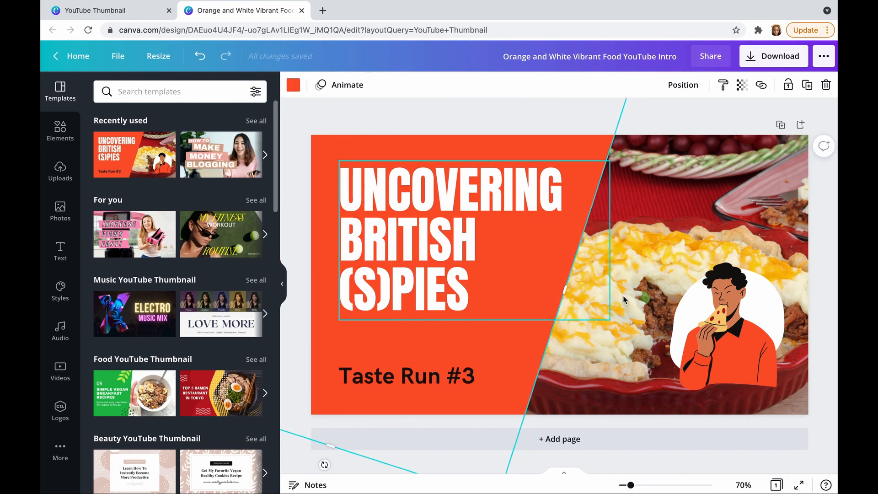
Delete the whole pizza-eating man illustration group and the "Taste Run #3" text from the thumbnail
{"action": "left_click", "coordinate": [741, 300]}
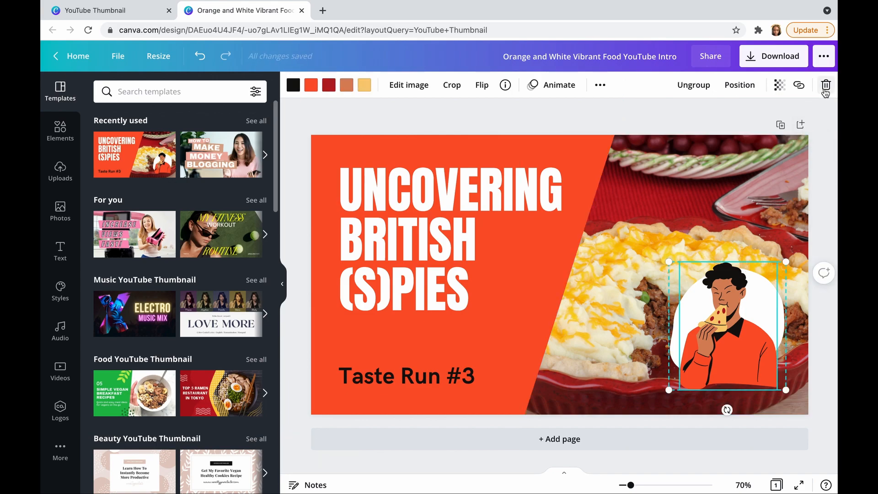
{"action": "left_click", "coordinate": [826, 86]}
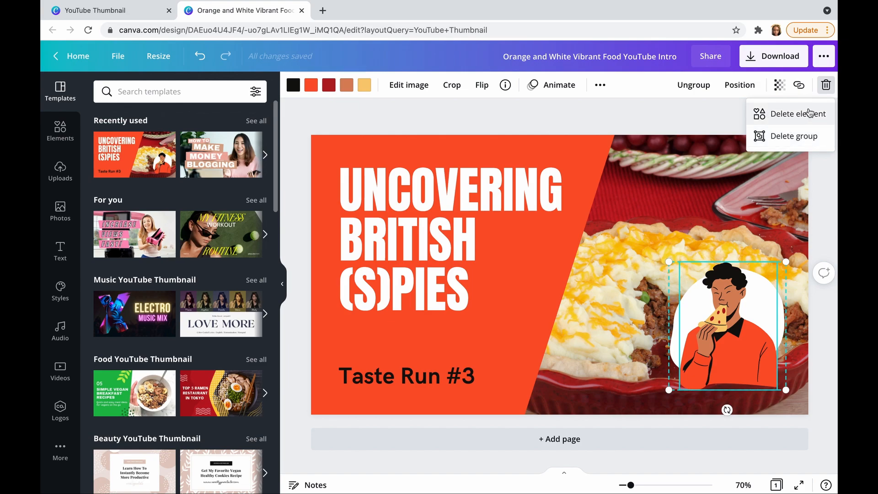
{"action": "left_click", "coordinate": [786, 139]}
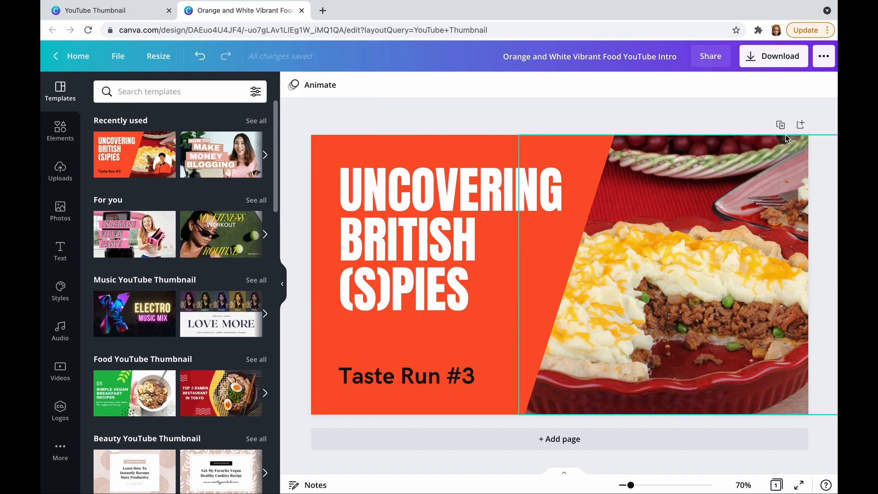
{"action": "left_click", "coordinate": [425, 378]}
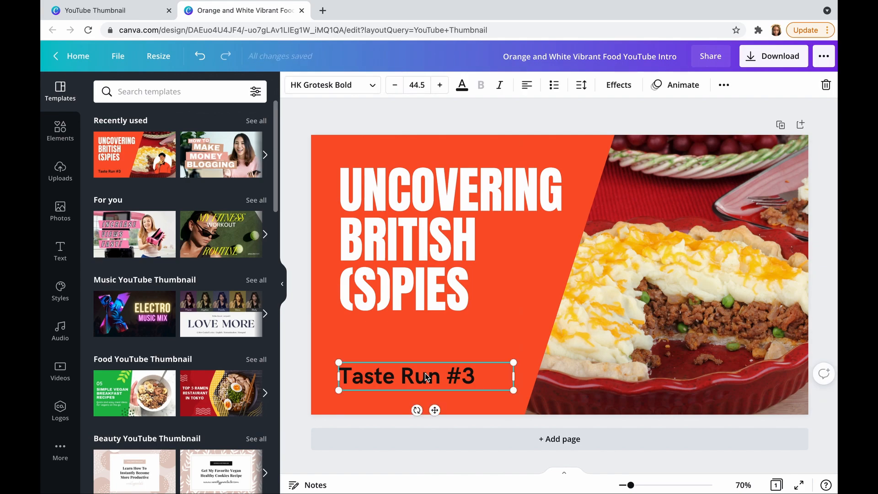
{"action": "left_click", "coordinate": [825, 91]}
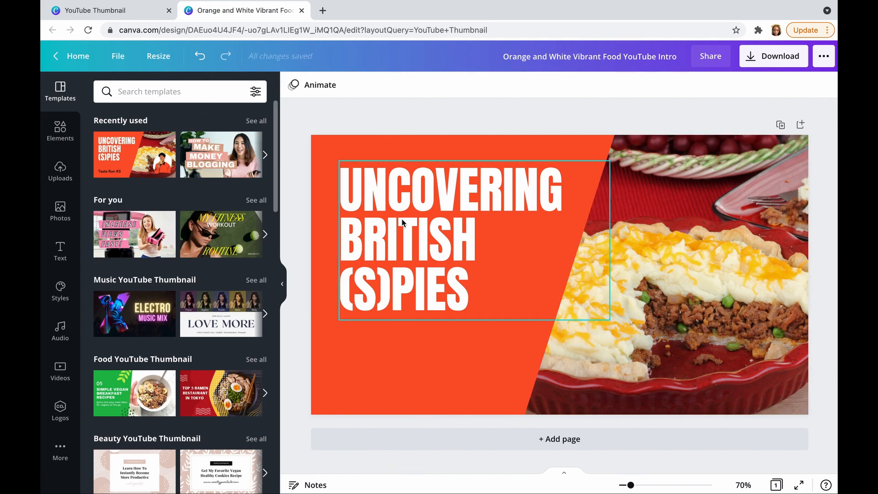
Replace the headline with the host's first name in possessive form, followed on a new line by "FUNNY TALK SHOW"
{"action": "double_click", "coordinate": [402, 254]}
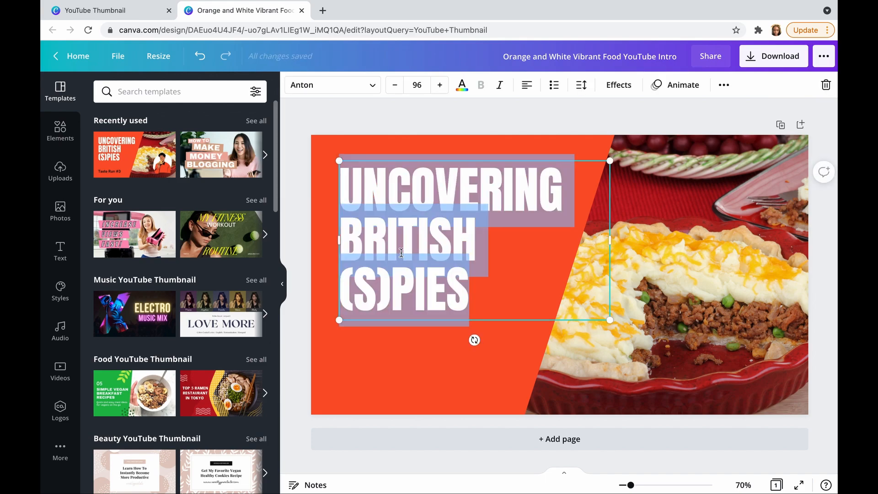
{"action": "type", "text": "RENEI"}
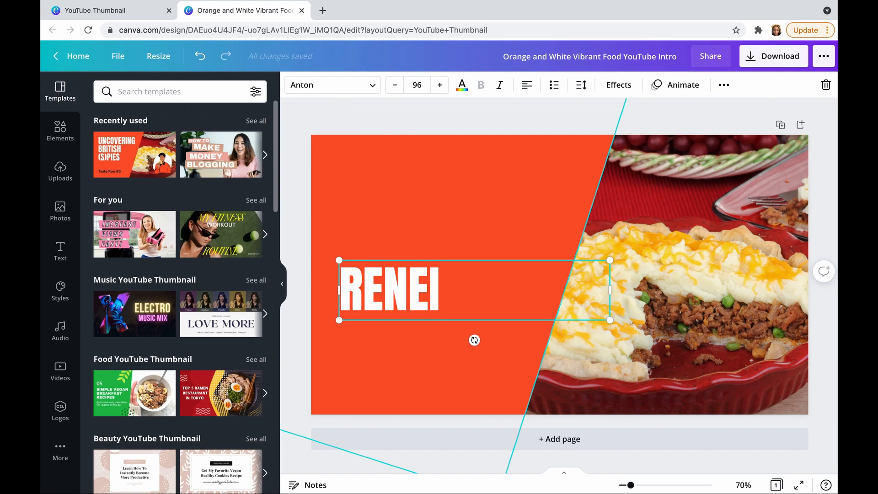
{"action": "type", "text": "'S"}
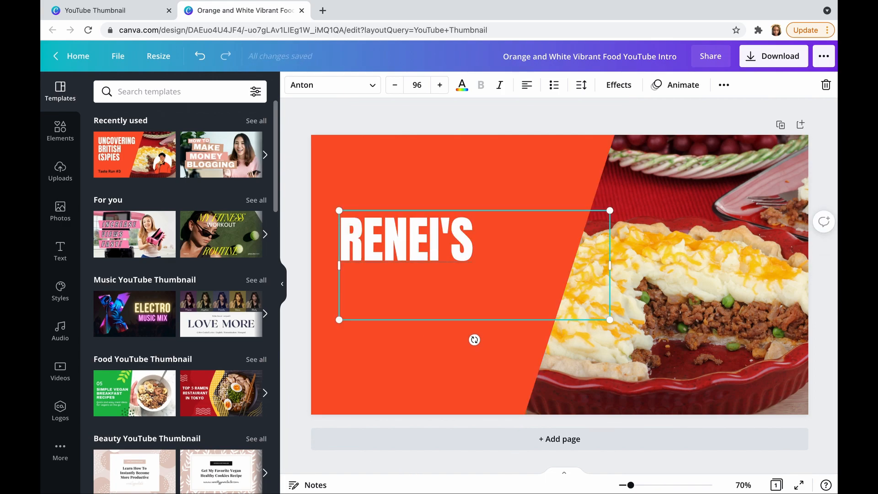
{"action": "key", "text": "Return"}
{"action": "type", "text": "FUNNY TALK SHOW"}
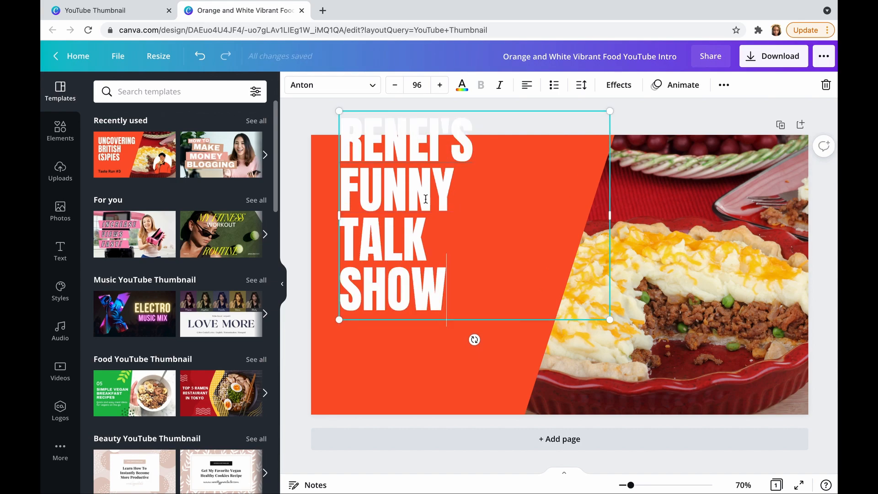
Move the four-line headline down so that all of it fits on the orange panel
{"action": "left_click", "coordinate": [356, 353]}
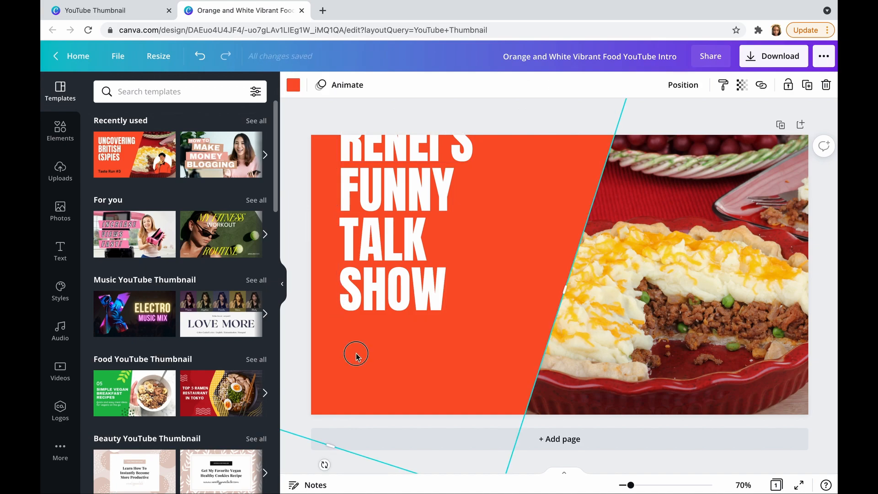
{"action": "left_click", "coordinate": [388, 240]}
{"action": "left_click_drag", "start_coordinate": [388, 242], "coordinate": [381, 295]}
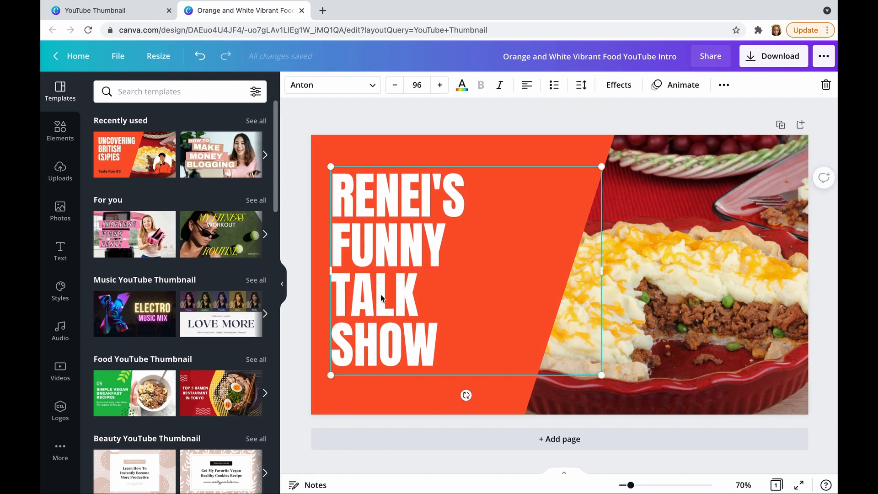
Try violet, dark blue and light turquoise on the slanted panel, settling on bright red from the default colors
{"action": "left_click", "coordinate": [537, 143]}
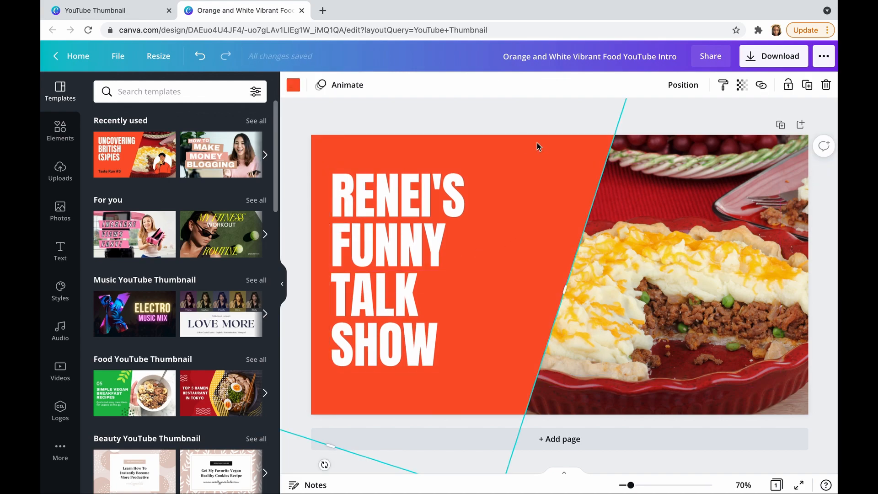
{"action": "left_click", "coordinate": [293, 86]}
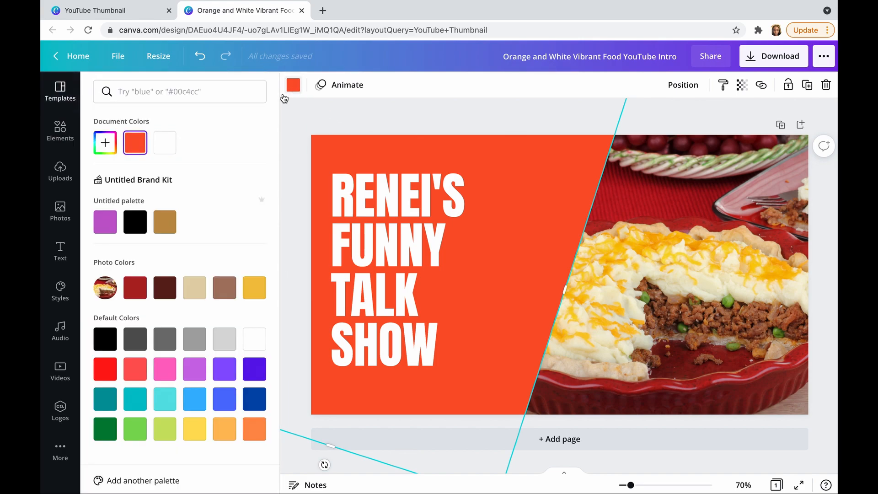
{"action": "left_click", "coordinate": [250, 369]}
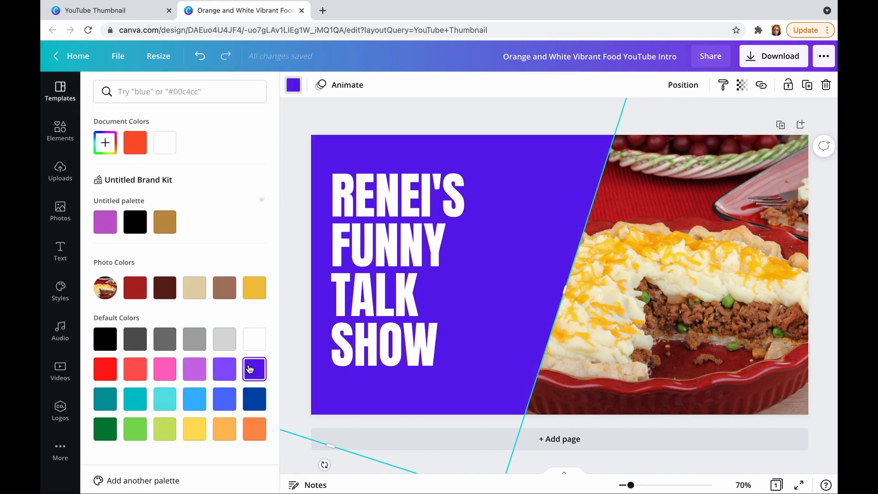
{"action": "left_click", "coordinate": [259, 399]}
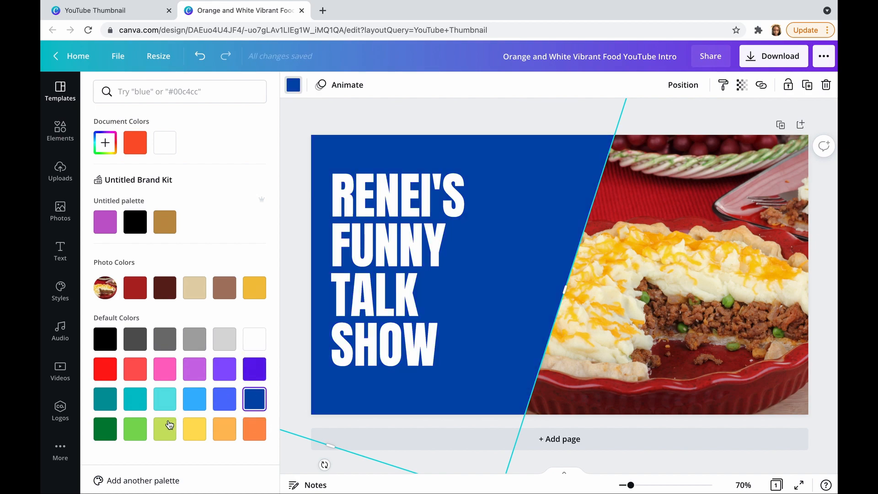
{"action": "left_click", "coordinate": [165, 400]}
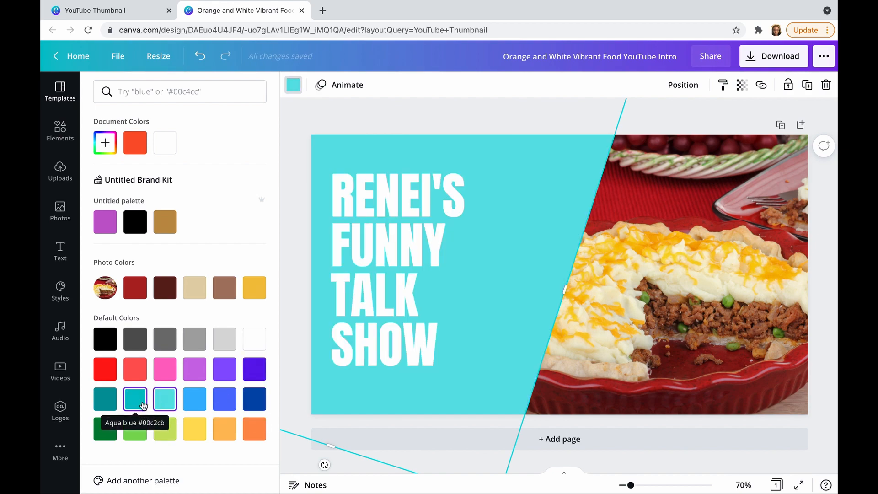
{"action": "left_click", "coordinate": [108, 371]}
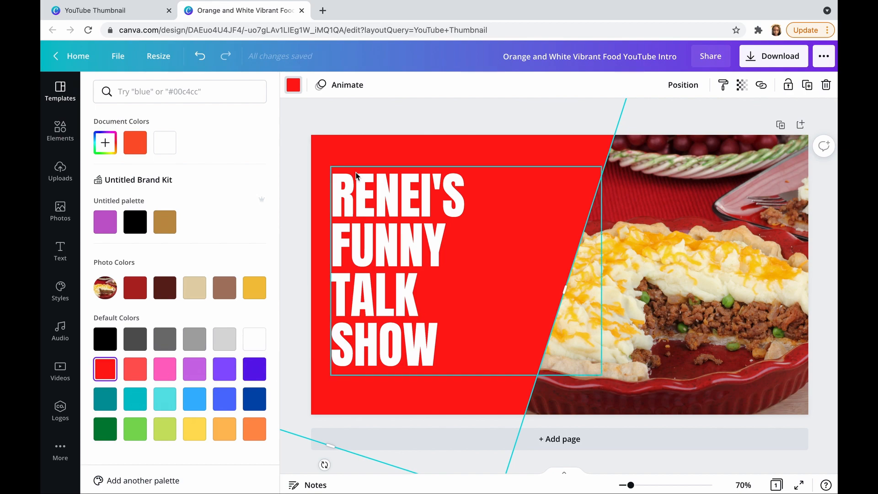
{"action": "left_click", "coordinate": [365, 114]}
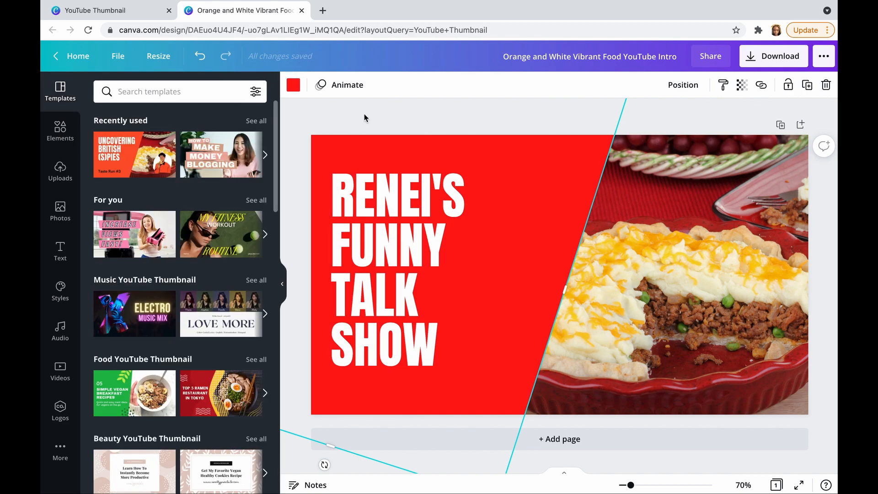
Upload the HEIC photo of the smiling woman looking down from the Downloads folder and replace the pie photo with it
{"action": "left_click", "coordinate": [60, 171]}
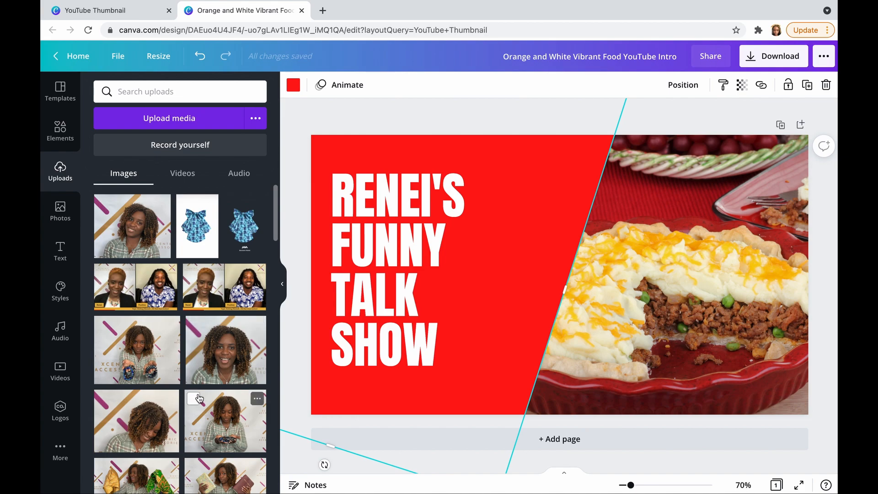
{"action": "scroll", "coordinate": [199, 400], "scroll_direction": "down", "scroll_amount": 3}
{"action": "scroll", "coordinate": [199, 401], "scroll_direction": "up", "scroll_amount": 3}
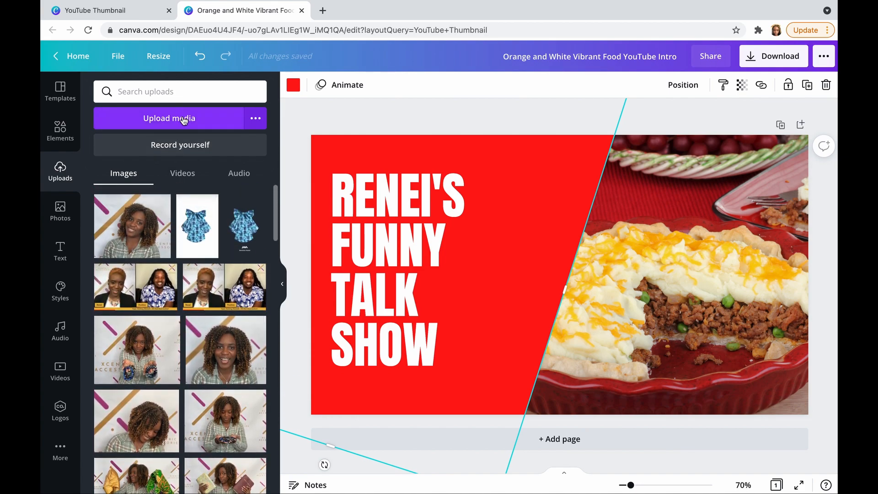
{"action": "left_click", "coordinate": [183, 120]}
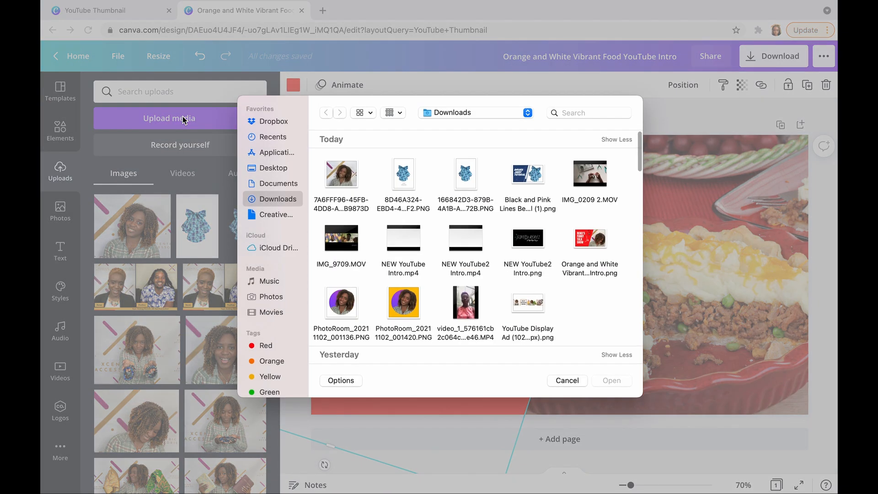
{"action": "scroll", "coordinate": [445, 253], "scroll_direction": "down", "scroll_amount": 8}
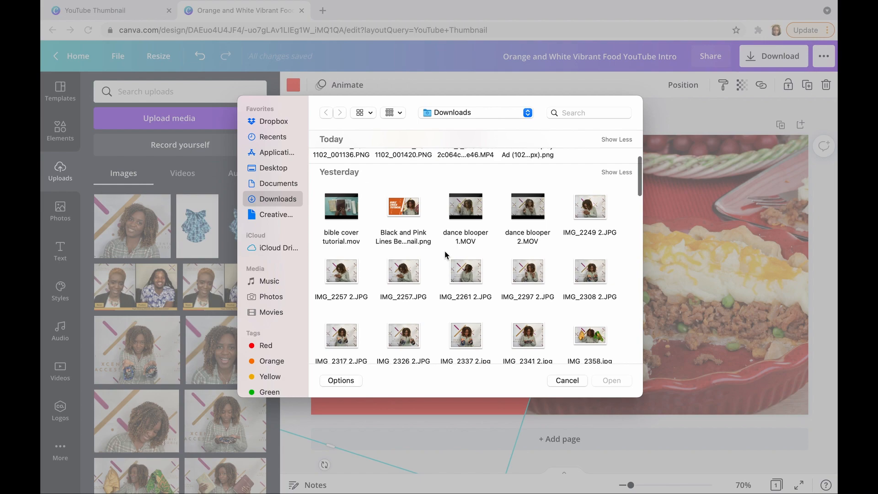
{"action": "scroll", "coordinate": [445, 255], "scroll_direction": "up", "scroll_amount": 1}
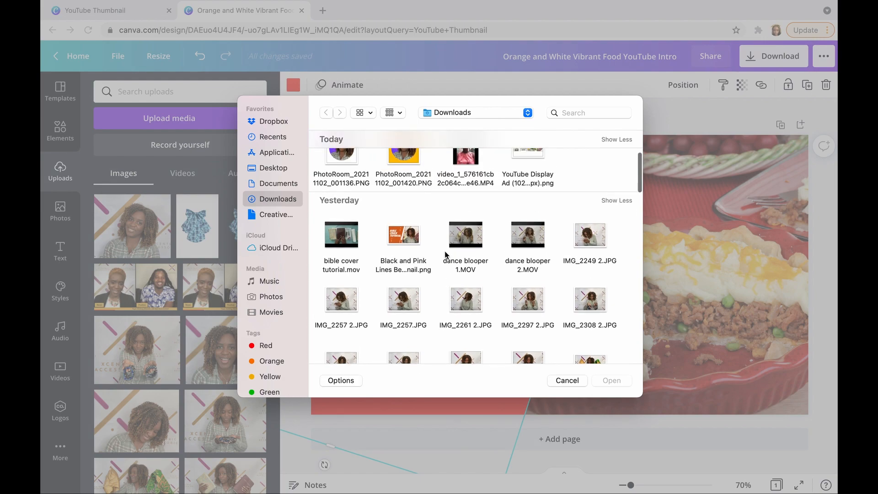
{"action": "scroll", "coordinate": [475, 300], "scroll_direction": "down", "scroll_amount": 2}
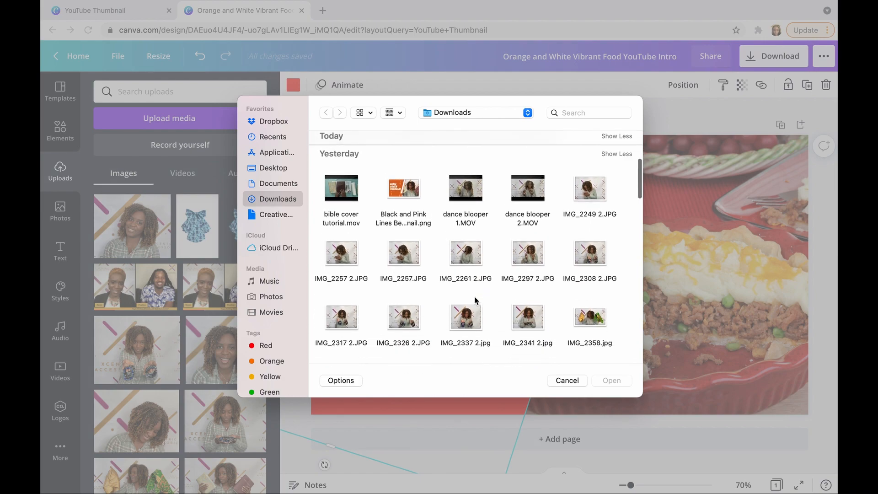
{"action": "scroll", "coordinate": [475, 300], "scroll_direction": "down", "scroll_amount": 6}
{"action": "scroll", "coordinate": [475, 300], "scroll_direction": "down", "scroll_amount": 1}
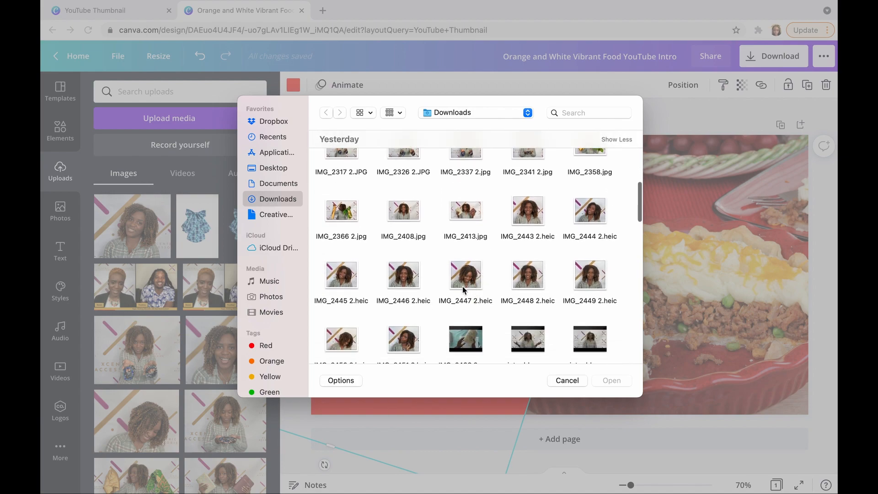
{"action": "left_click", "coordinate": [349, 340]}
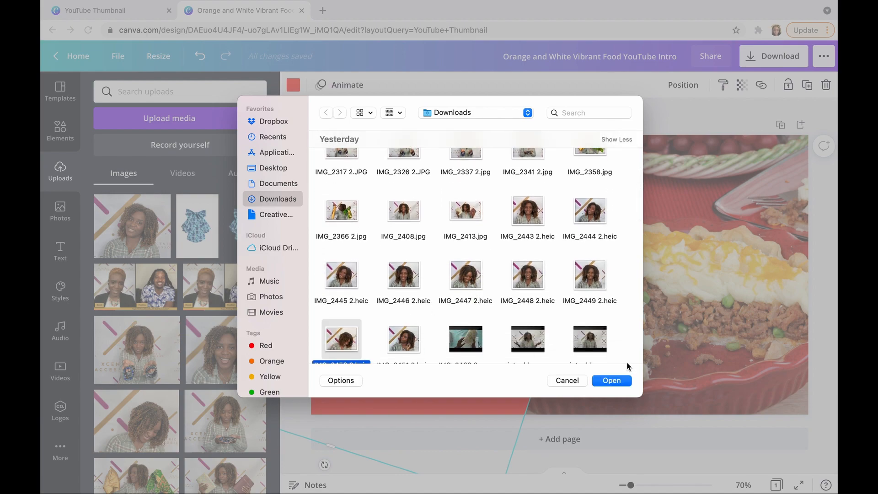
{"action": "left_click", "coordinate": [617, 382]}
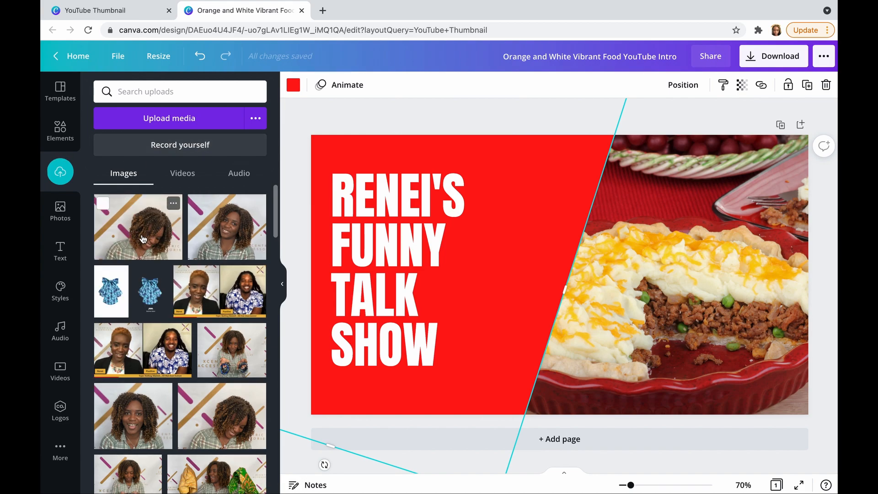
{"action": "left_click_drag", "start_coordinate": [143, 238], "coordinate": [625, 240]}
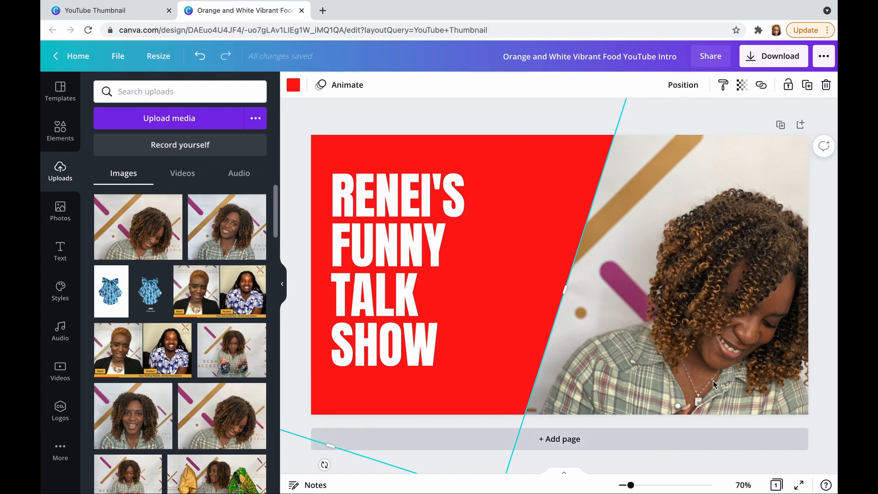
Shift the woman's photo slightly to the left within its frame so her head and curls sit fully inside the thumbnail
{"action": "double_click", "coordinate": [696, 263]}
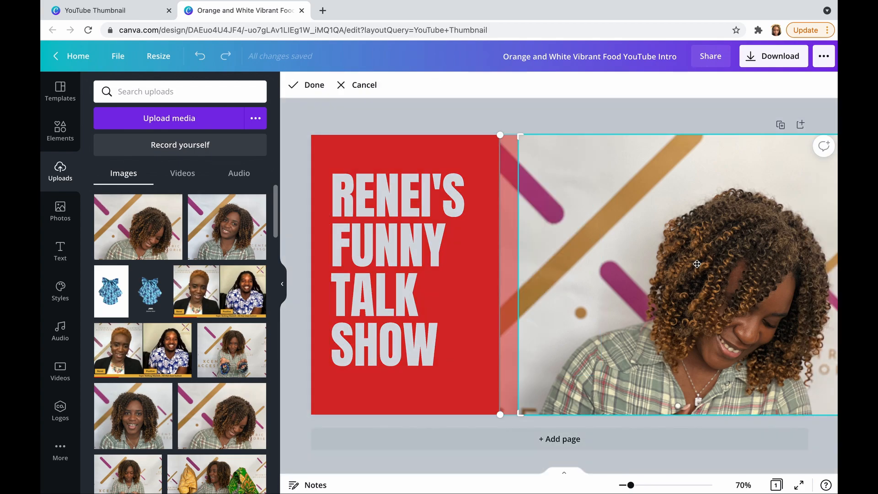
{"action": "left_click_drag", "start_coordinate": [697, 264], "coordinate": [648, 266]}
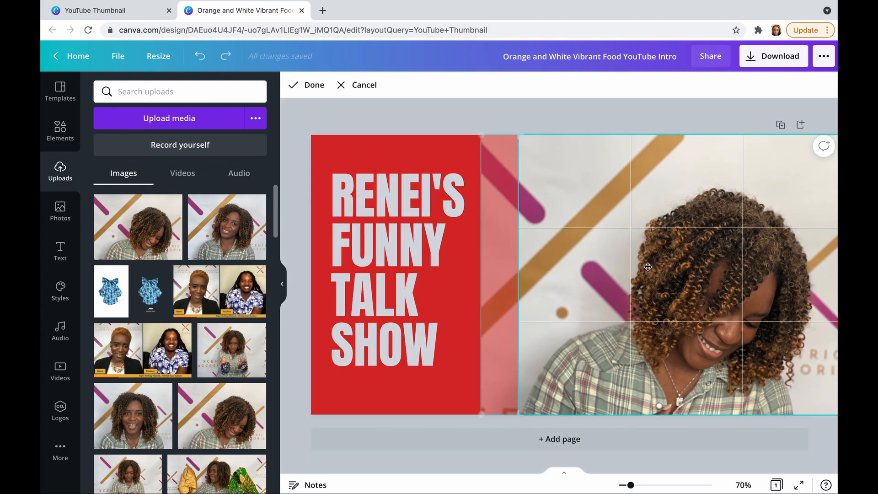
{"action": "left_click", "coordinate": [555, 117]}
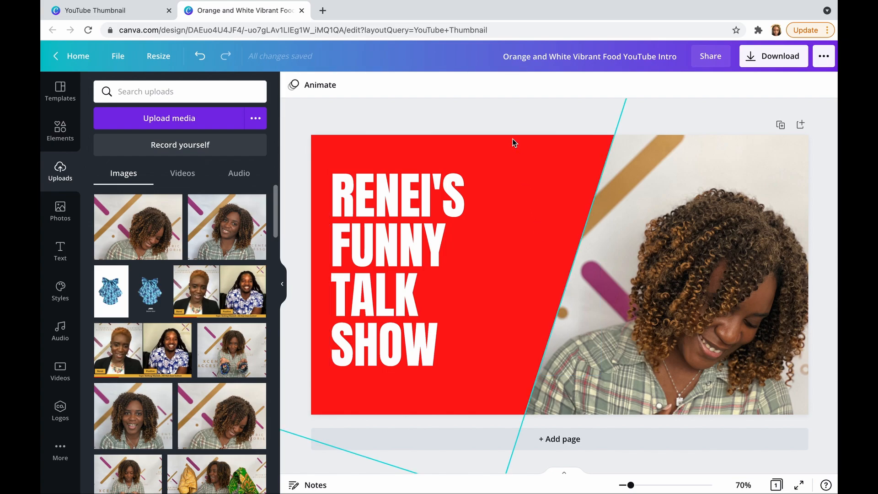
Find the line-art talking face with sound waves among the "SPEAK" elements and place it beside "TALK SHOW" on the red panel
{"action": "left_click", "coordinate": [69, 137]}
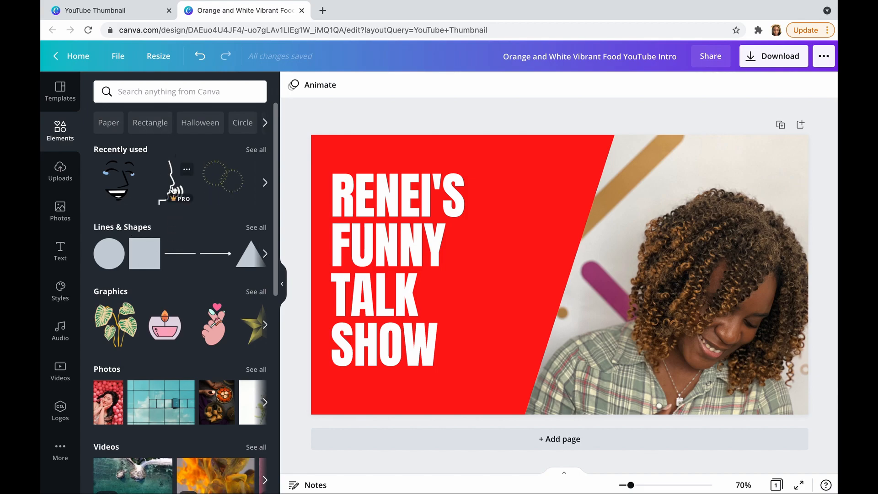
{"action": "left_click", "coordinate": [166, 101]}
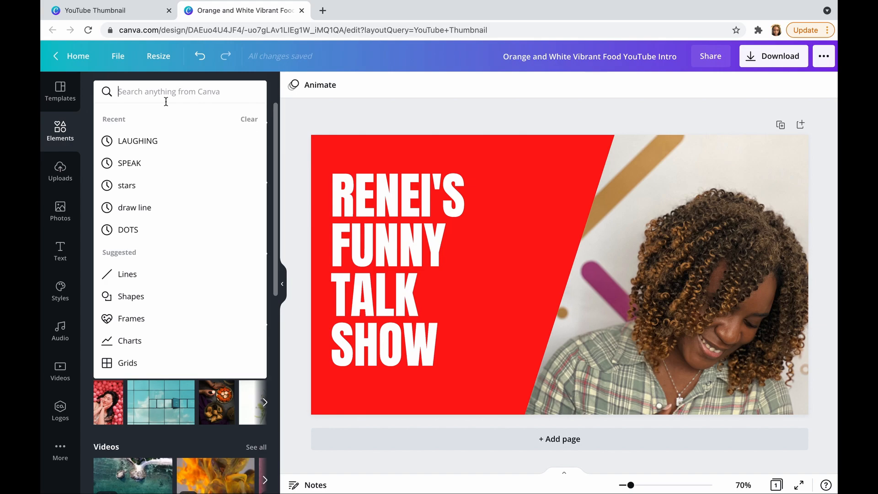
{"action": "type", "text": "speak"}
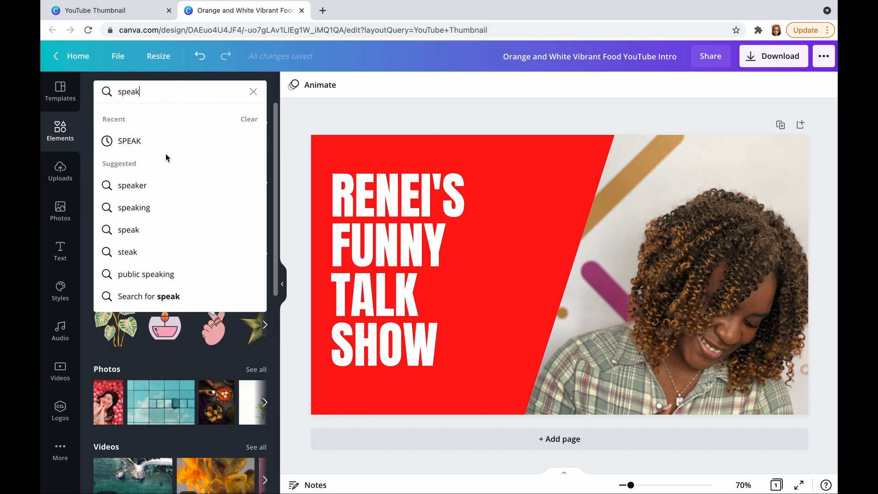
{"action": "left_click", "coordinate": [160, 142]}
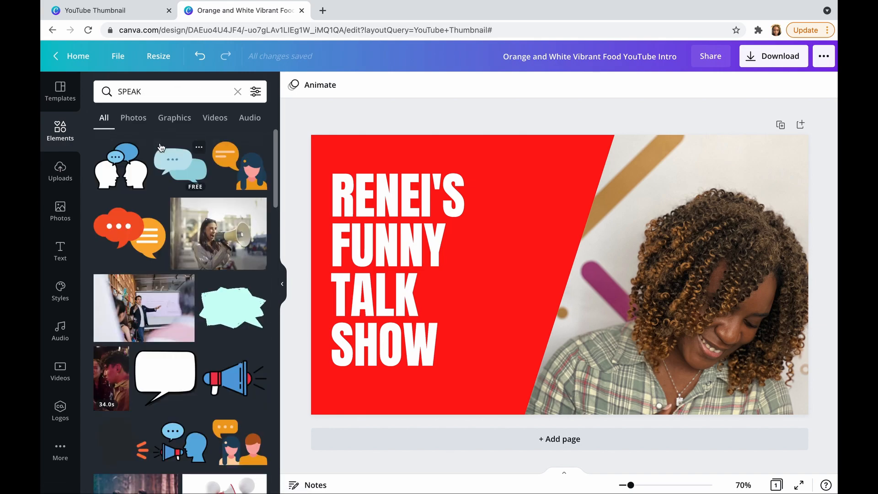
{"action": "scroll", "coordinate": [173, 264], "scroll_direction": "down", "scroll_amount": 9}
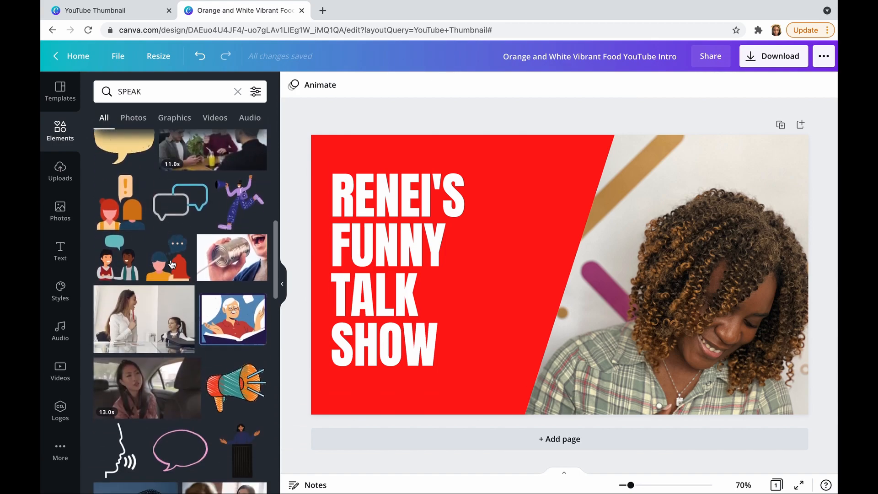
{"action": "scroll", "coordinate": [171, 264], "scroll_direction": "down", "scroll_amount": 5}
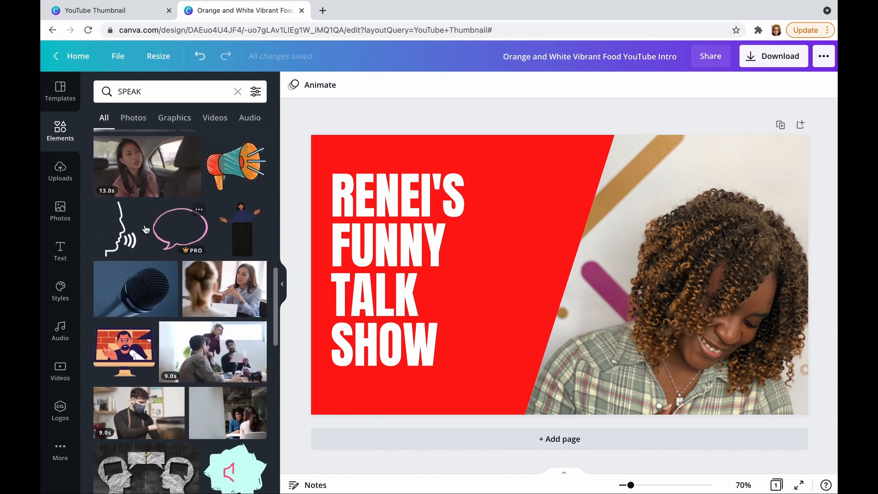
{"action": "left_click", "coordinate": [122, 235]}
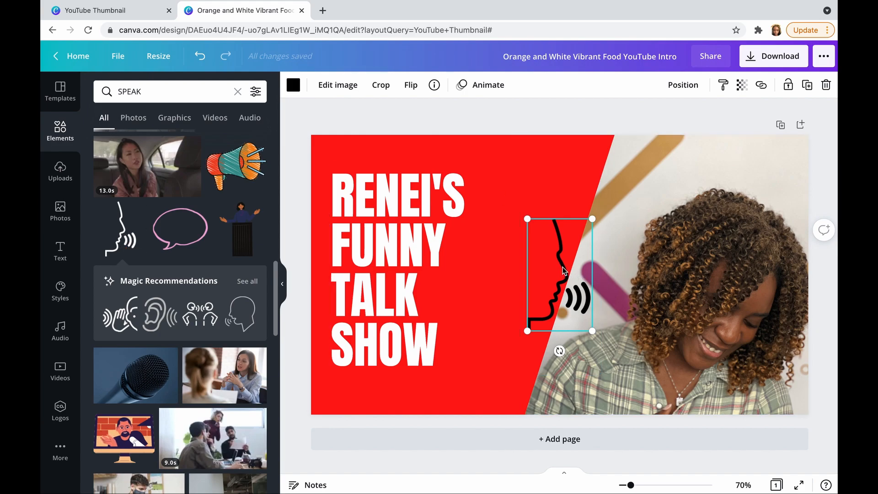
{"action": "left_click_drag", "start_coordinate": [562, 269], "coordinate": [498, 295]}
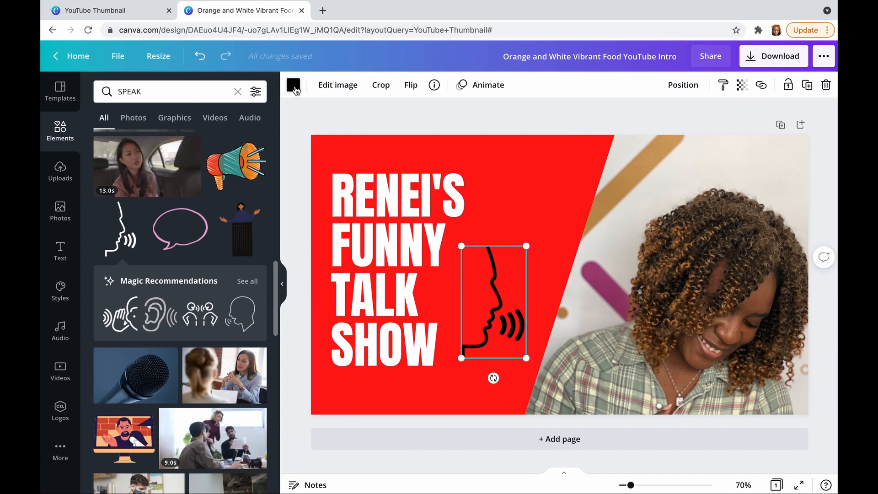
Recolor the talking-face graphic from black to the document's white
{"action": "left_click", "coordinate": [294, 91]}
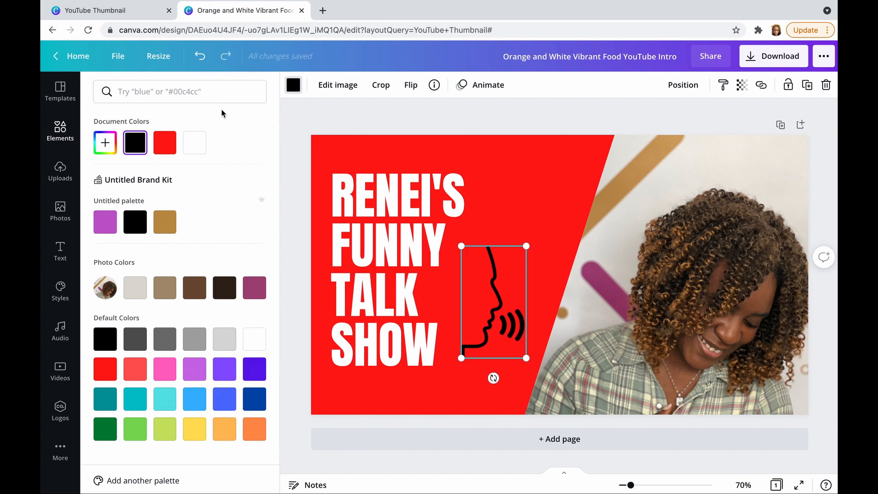
{"action": "left_click", "coordinate": [196, 140]}
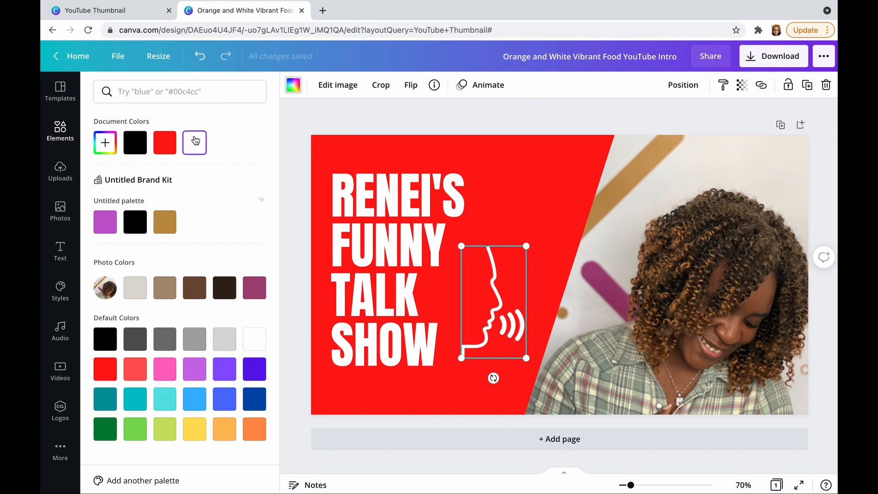
{"action": "left_click", "coordinate": [520, 231]}
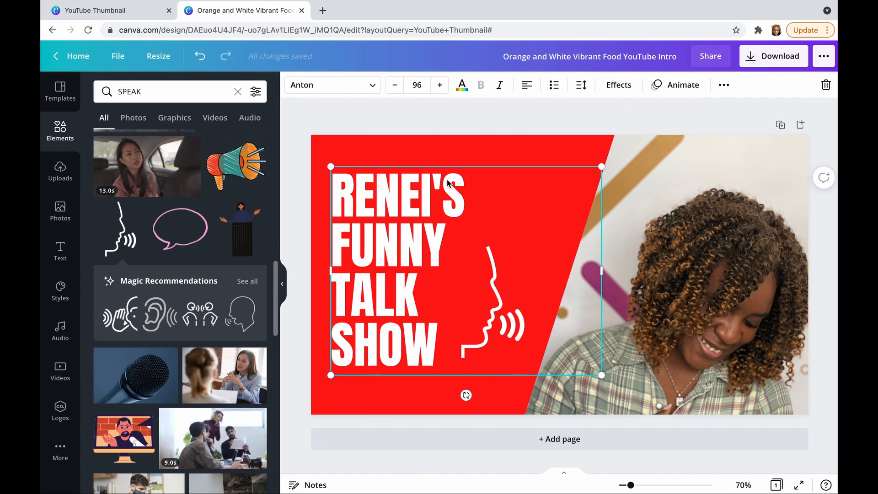
Search the elements for "laughing" and place the cartoon of a woman laughing "HA HA HA" above the talking-face graphic
{"action": "left_click", "coordinate": [238, 92]}
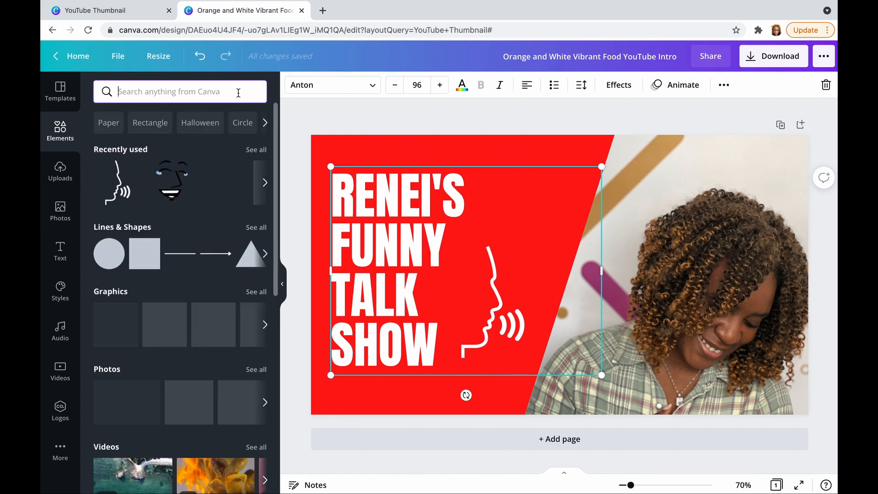
{"action": "type", "text": "laughing"}
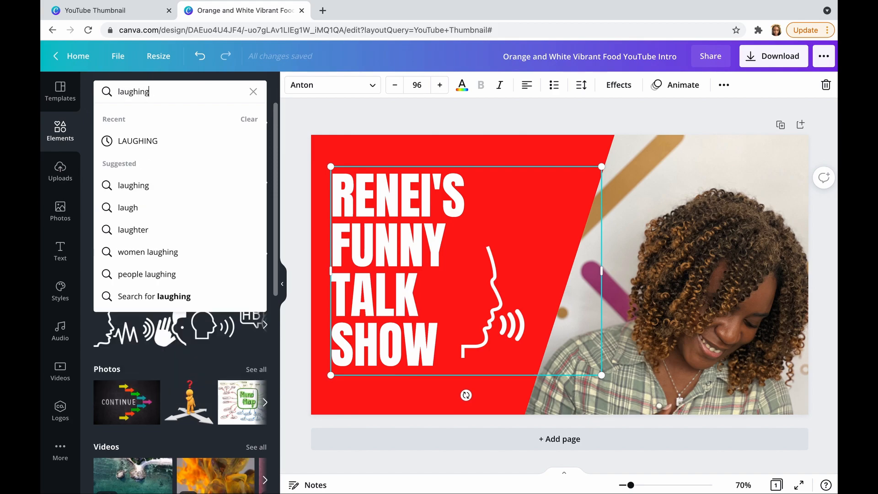
{"action": "key", "text": "Return"}
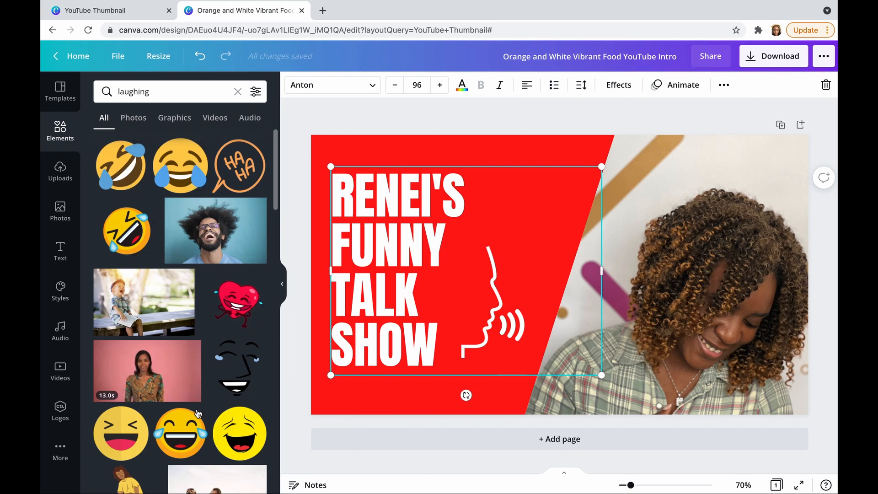
{"action": "scroll", "coordinate": [207, 414], "scroll_direction": "down", "scroll_amount": 4}
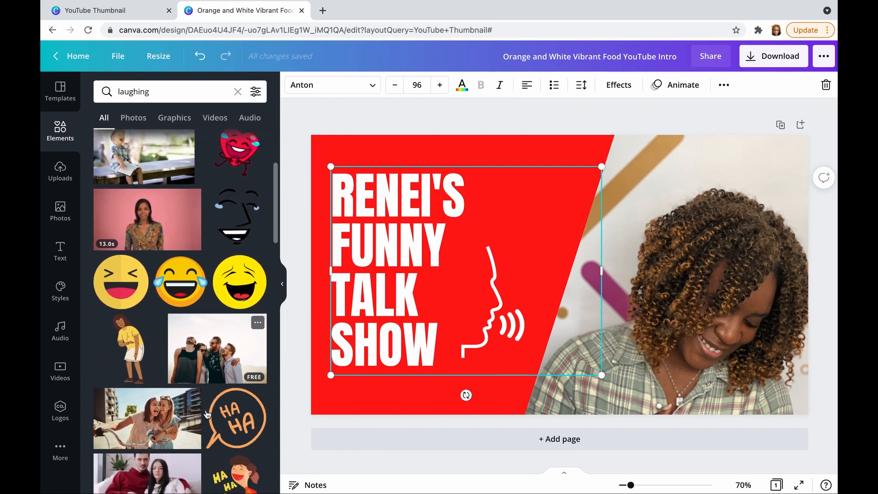
{"action": "scroll", "coordinate": [207, 414], "scroll_direction": "down", "scroll_amount": 1}
{"action": "scroll", "coordinate": [194, 450], "scroll_direction": "up", "scroll_amount": 2}
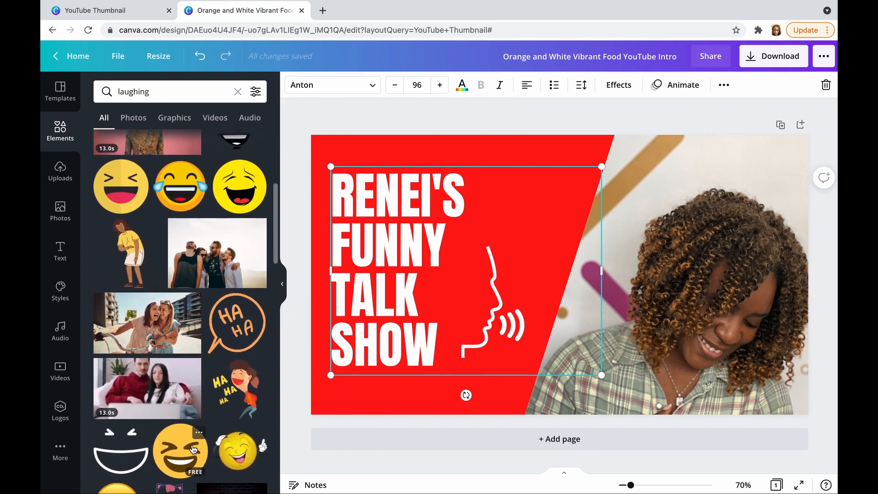
{"action": "scroll", "coordinate": [193, 450], "scroll_direction": "up", "scroll_amount": 1}
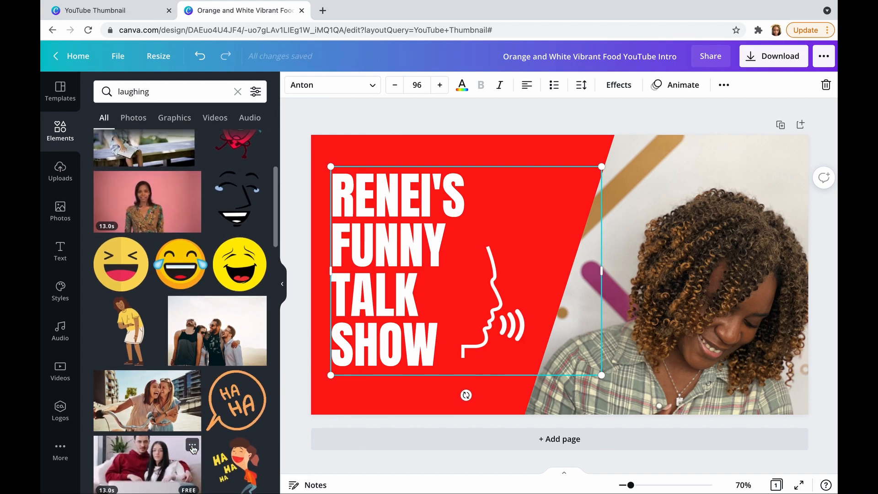
{"action": "left_click", "coordinate": [241, 462]}
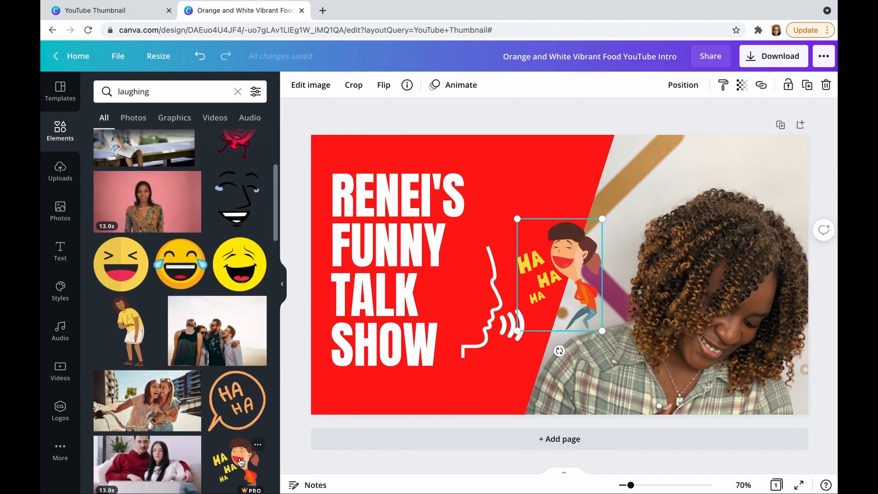
{"action": "left_click_drag", "start_coordinate": [591, 255], "coordinate": [566, 156]}
{"action": "left_click_drag", "start_coordinate": [564, 183], "coordinate": [564, 183]}
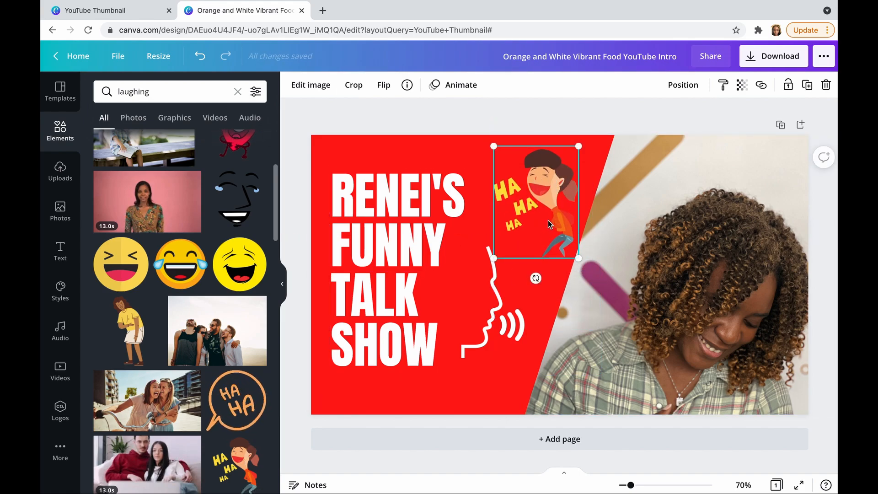
Add the black laughing face with blue tears, shrunk to a small icon below the talking-face graphic
{"action": "left_click", "coordinate": [245, 196]}
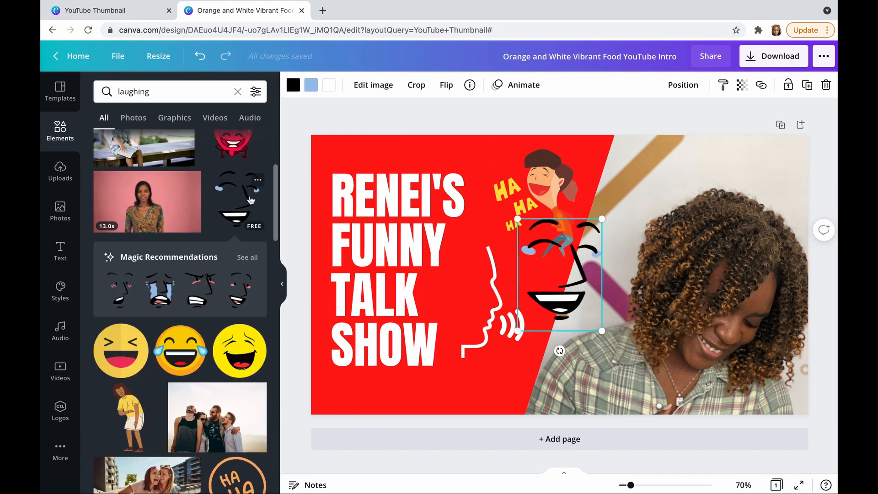
{"action": "left_click_drag", "start_coordinate": [584, 265], "coordinate": [524, 360]}
{"action": "left_click_drag", "start_coordinate": [543, 423], "coordinate": [506, 383]}
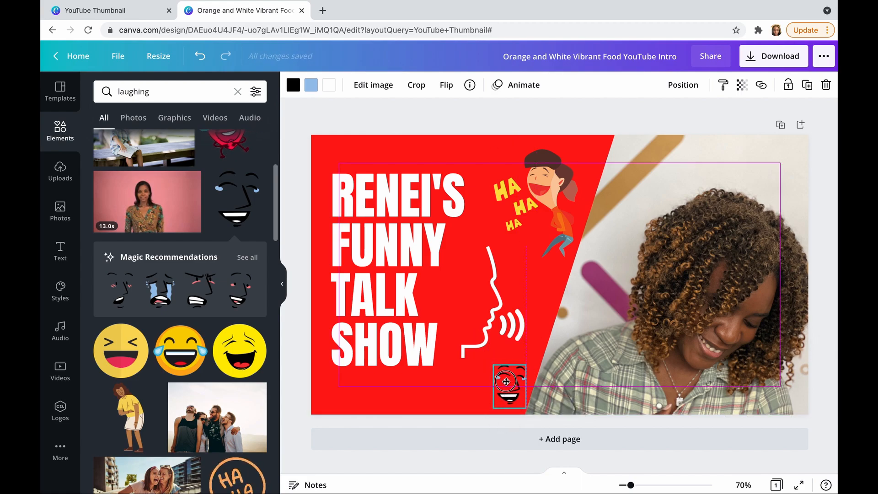
{"action": "left_click", "coordinate": [528, 122]}
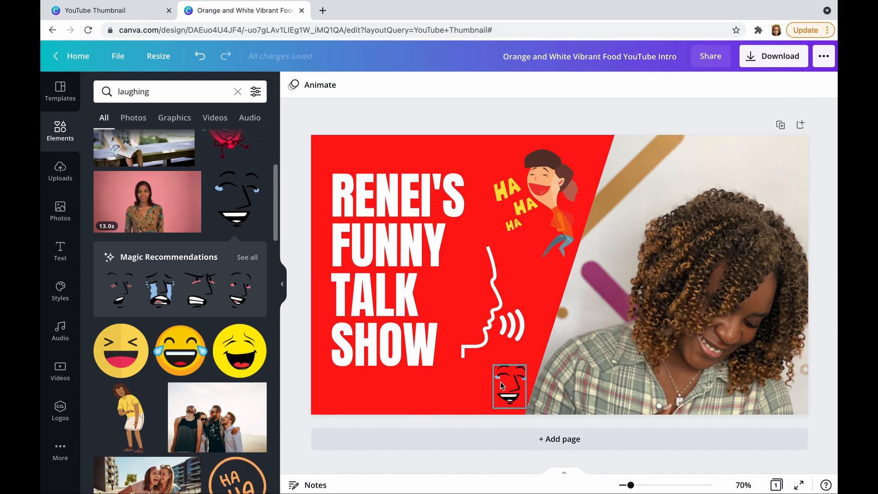
Delete the small black laughing face from the bottom of the red panel
{"action": "left_click", "coordinate": [546, 197]}
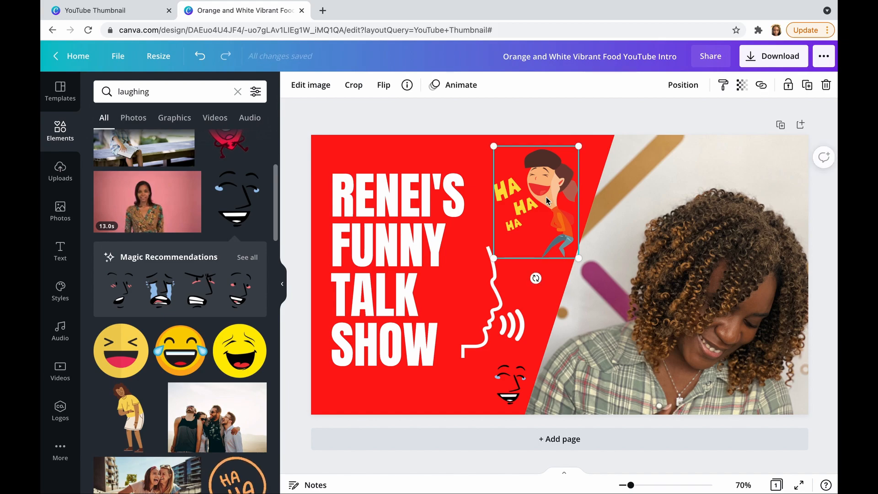
{"action": "left_click", "coordinate": [514, 383]}
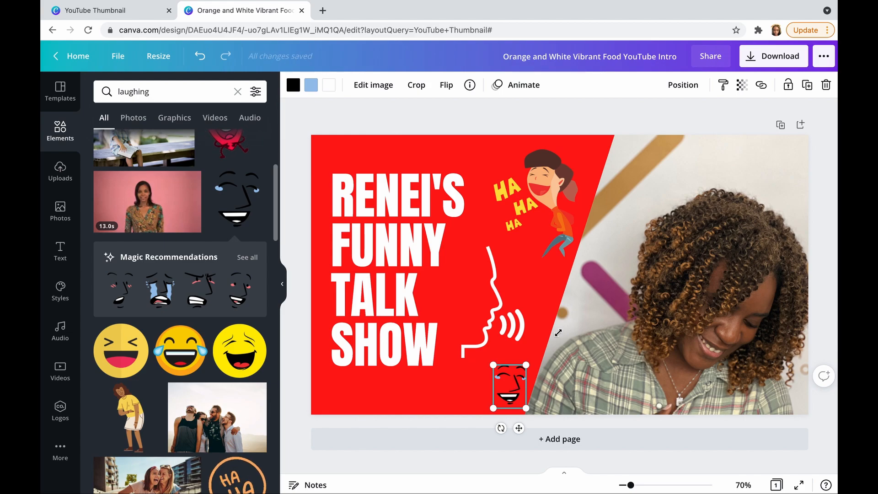
{"action": "left_click", "coordinate": [827, 86]}
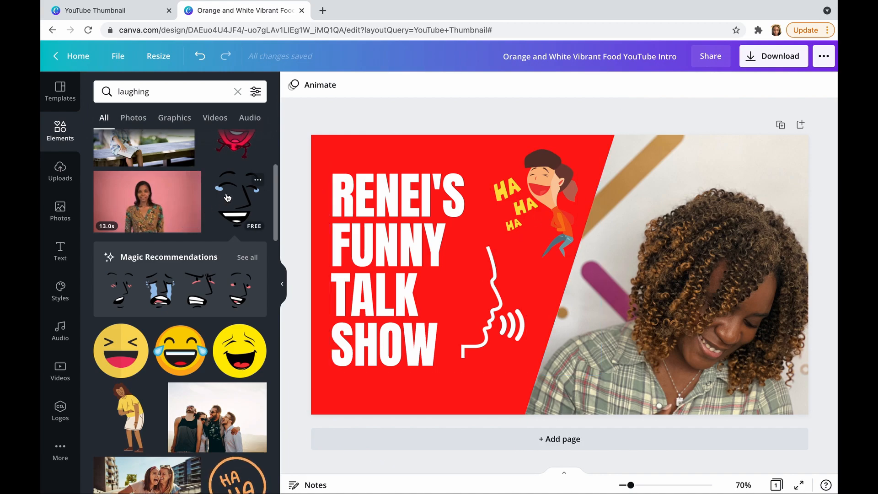
{"action": "scroll", "coordinate": [227, 197], "scroll_direction": "up", "scroll_amount": 4}
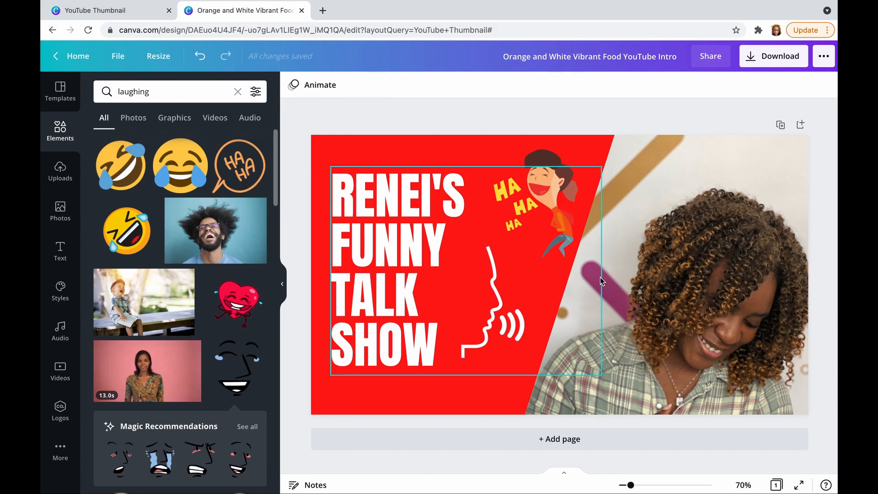
Review the available download file types, keep PNG, and close the download settings without exporting
{"action": "left_click", "coordinate": [778, 65]}
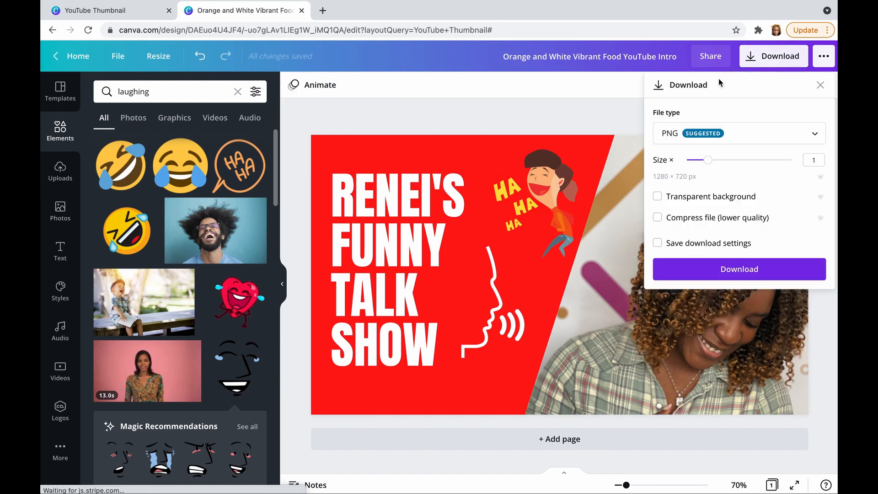
{"action": "left_click", "coordinate": [737, 141]}
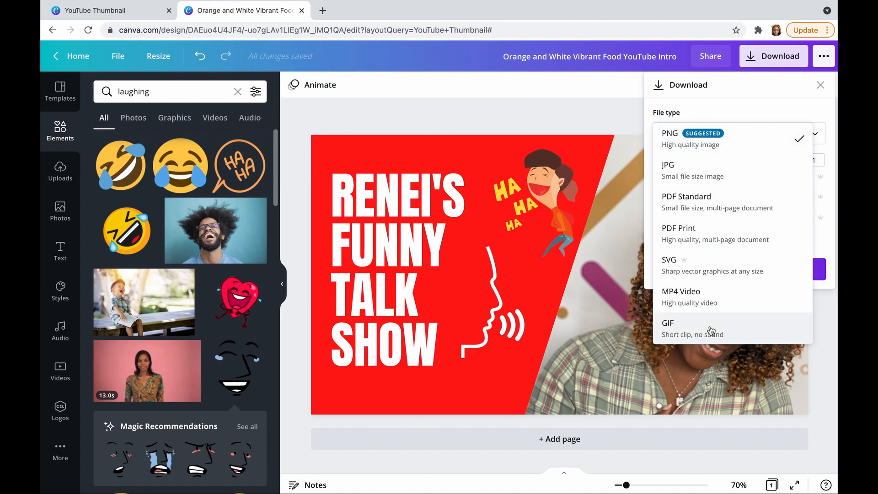
{"action": "left_click", "coordinate": [719, 145]}
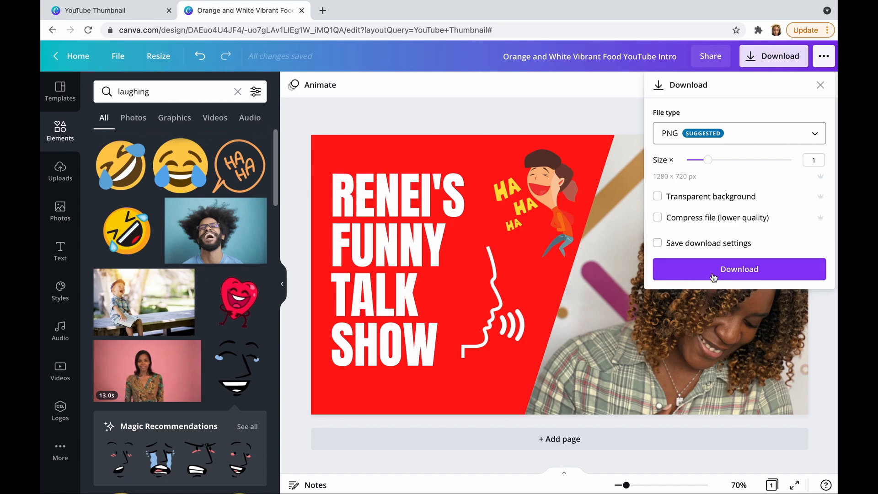
{"action": "left_click", "coordinate": [614, 132]}
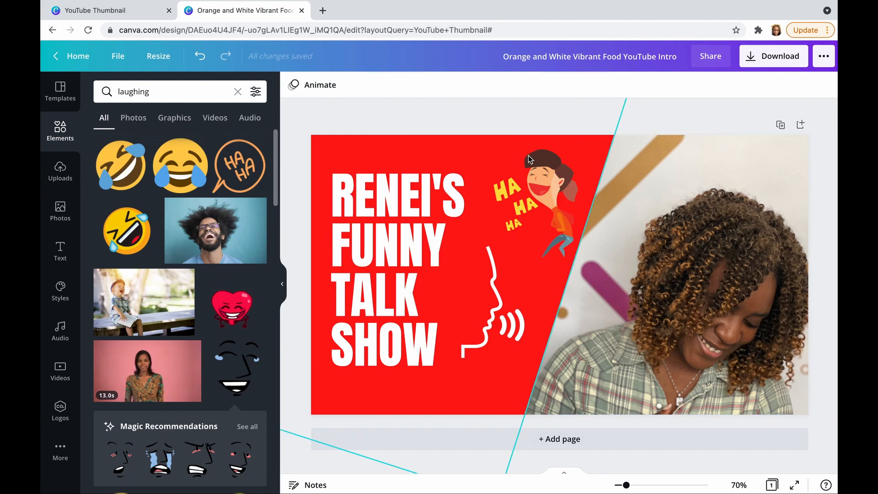
Delete the "HA HA HA" laughing cartoon from the red panel
{"action": "left_click", "coordinate": [547, 194]}
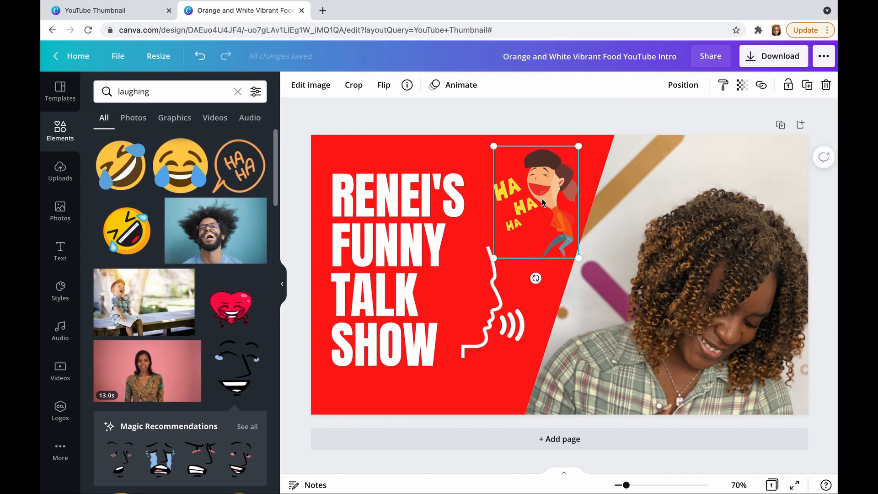
{"action": "left_click", "coordinate": [827, 85]}
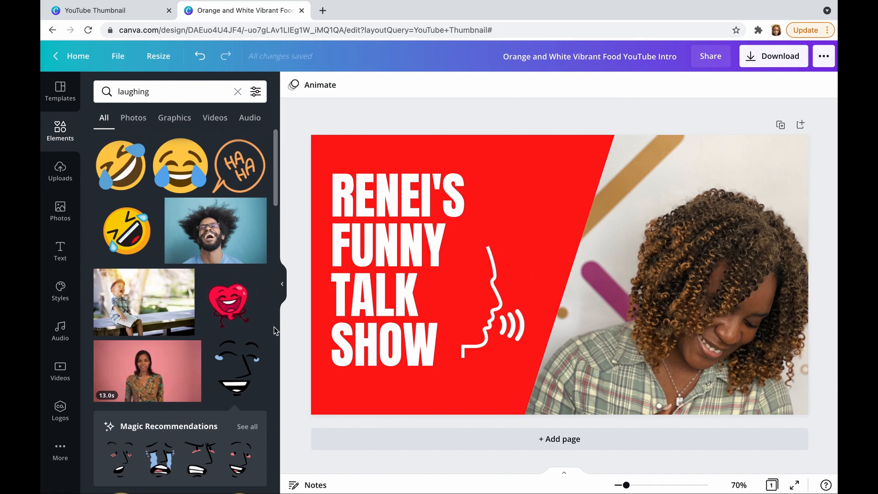
Add the black laughing face with blue tears, shrink it, and place it on the red panel above the talking-face graphic
{"action": "left_click", "coordinate": [239, 369]}
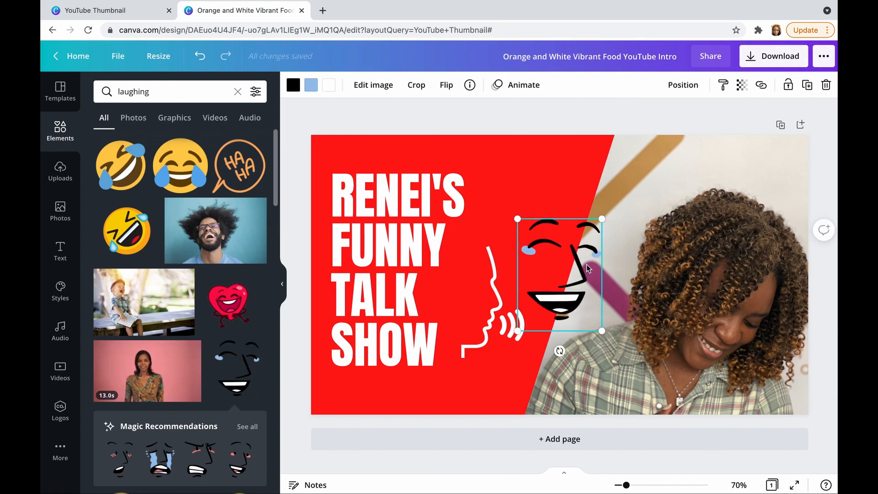
{"action": "left_click_drag", "start_coordinate": [576, 273], "coordinate": [558, 197]}
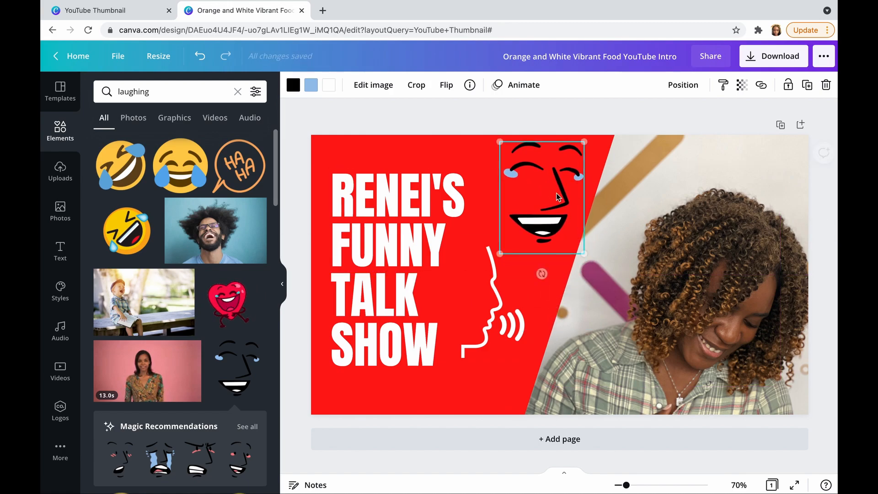
{"action": "left_click_drag", "start_coordinate": [584, 253], "coordinate": [558, 223]}
{"action": "left_click_drag", "start_coordinate": [545, 177], "coordinate": [551, 193]}
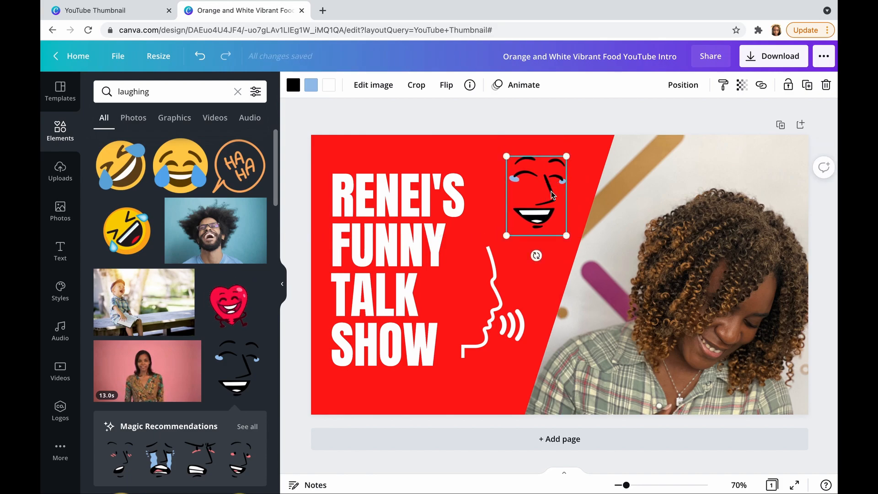
{"action": "left_click", "coordinate": [449, 157]}
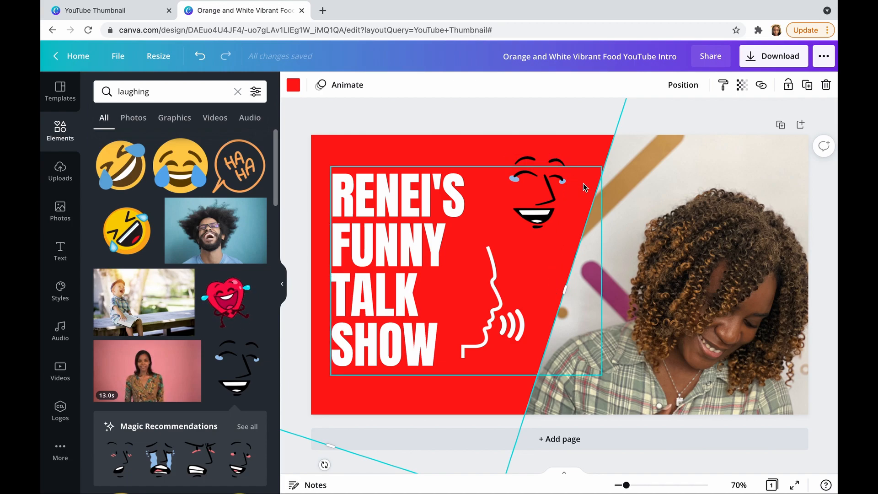
{"action": "left_click", "coordinate": [536, 118]}
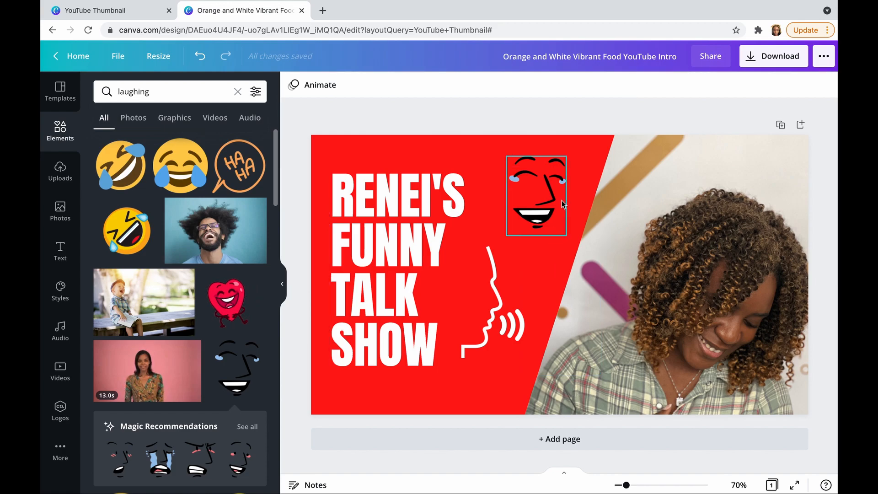
Download the thumbnail as a 1280 × 720 px PNG and open the downloaded image in Preview
{"action": "left_click", "coordinate": [792, 65]}
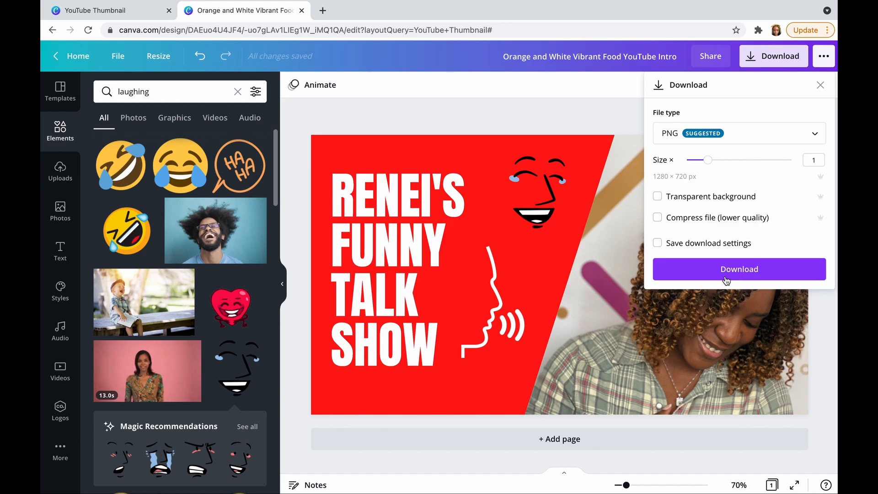
{"action": "left_click", "coordinate": [736, 270]}
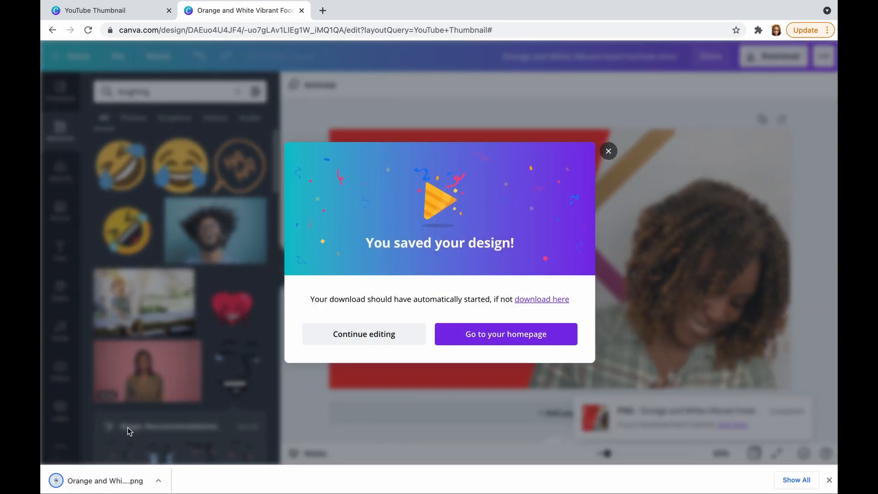
{"action": "left_click", "coordinate": [101, 489]}
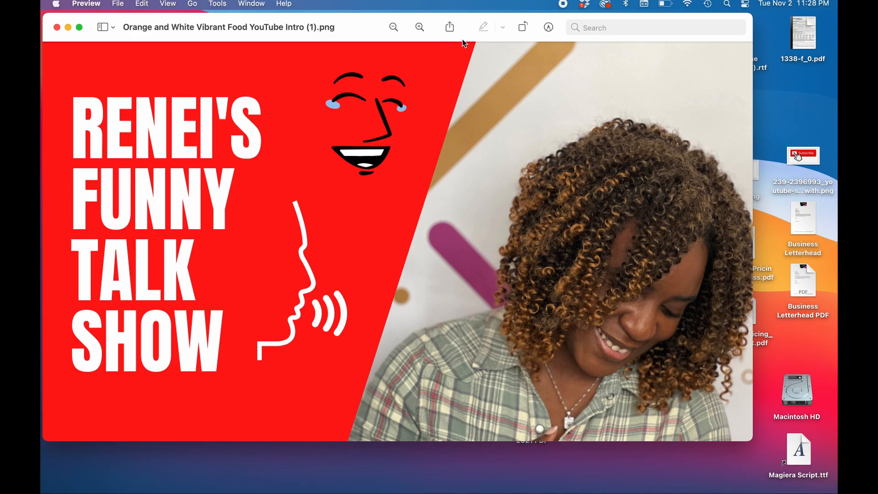
{"action": "left_click_drag", "start_coordinate": [590, 22], "coordinate": [664, 28]}
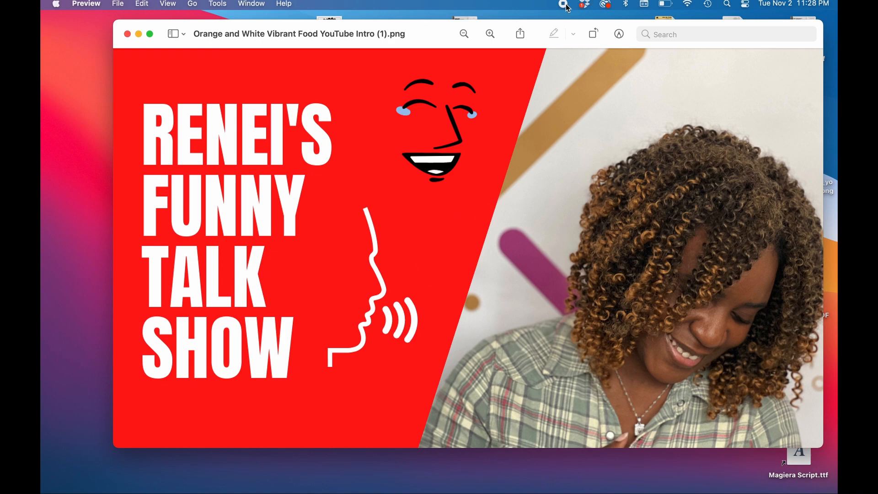
{"action": "left_click", "coordinate": [564, 5]}
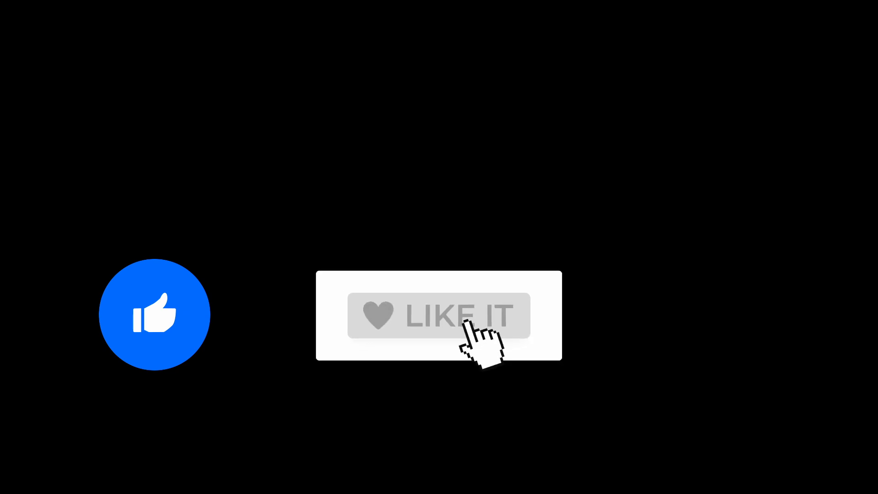